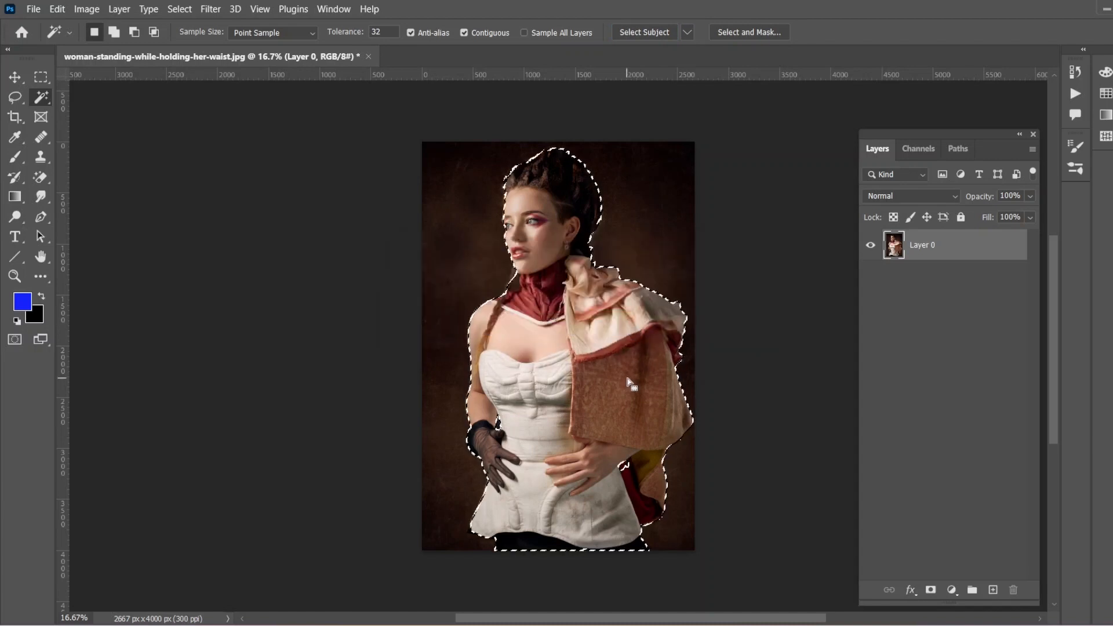
- Correct the woman's selection at the lower edge of her cape with the Lasso tool and add it as Layer 0's mask
left_click(17, 98)
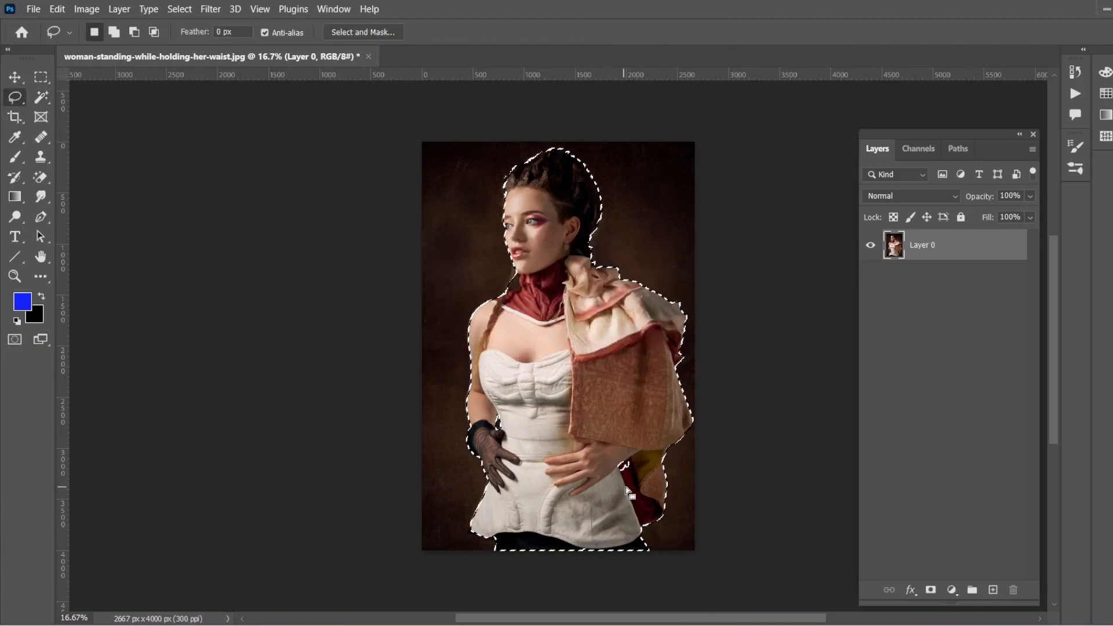
mouse_move(640, 456)
left_mouse_down()
mouse_move(614, 484)
mouse_move(672, 492)
left_mouse_up()
left_click(929, 590)
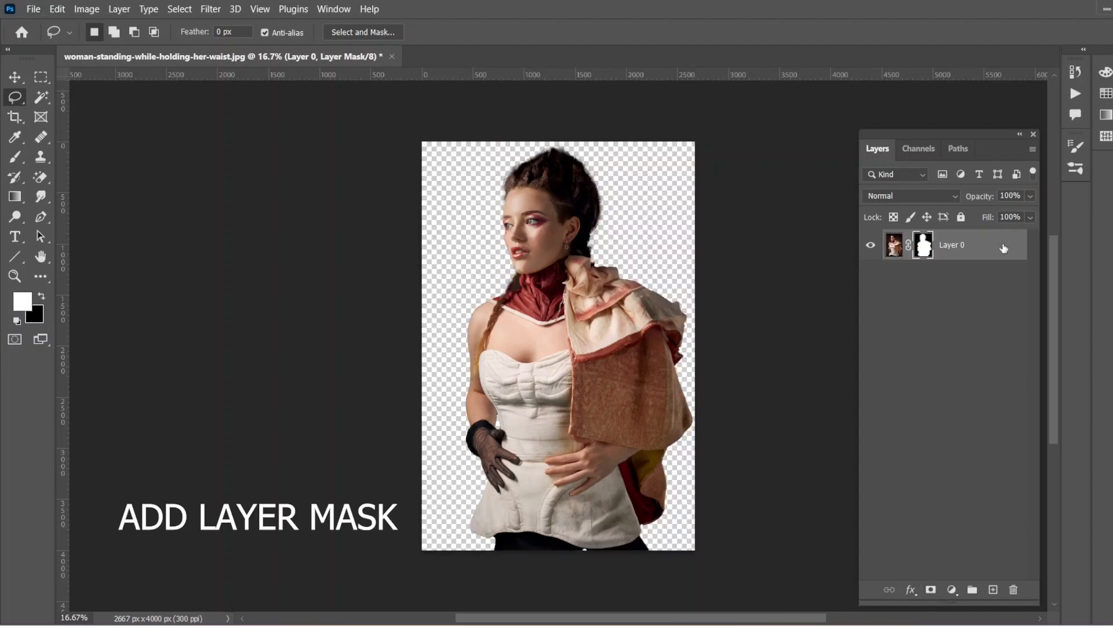
- Convert the masked Layer 0 to a smart object and add an empty layer beneath it
right_click(1009, 250)
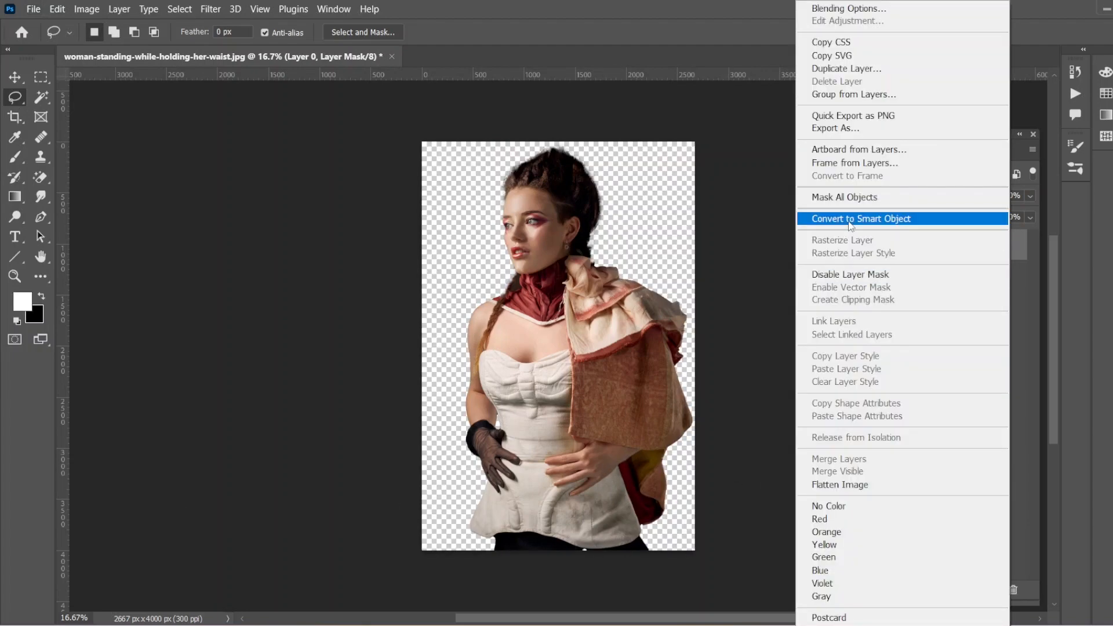
left_click(847, 223)
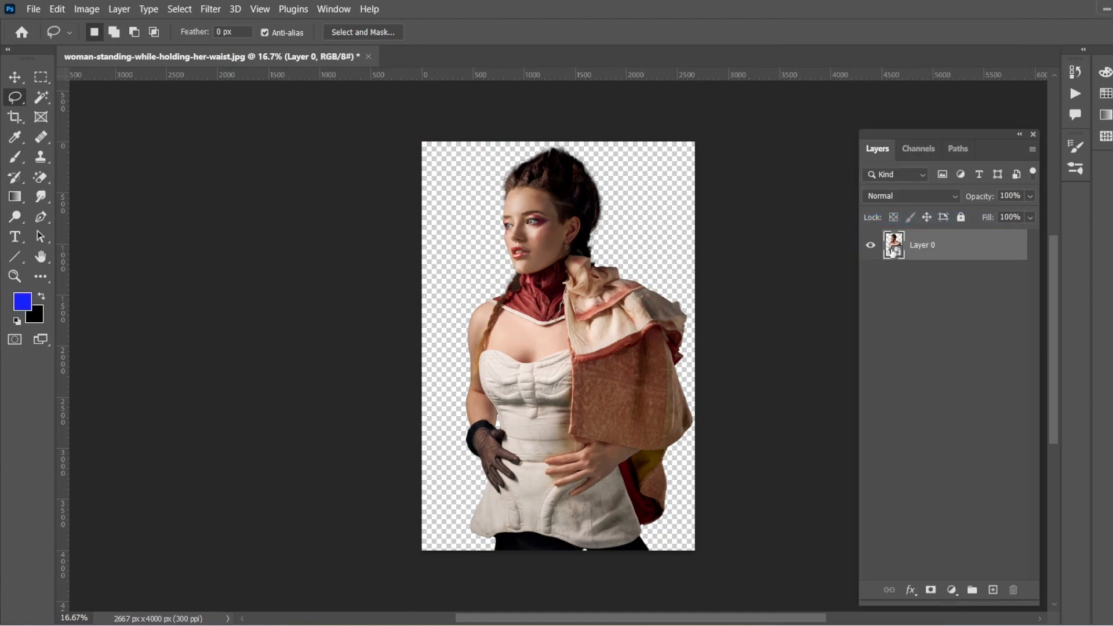
left_click(994, 590)
left_click_drag(893, 247, 894, 289)
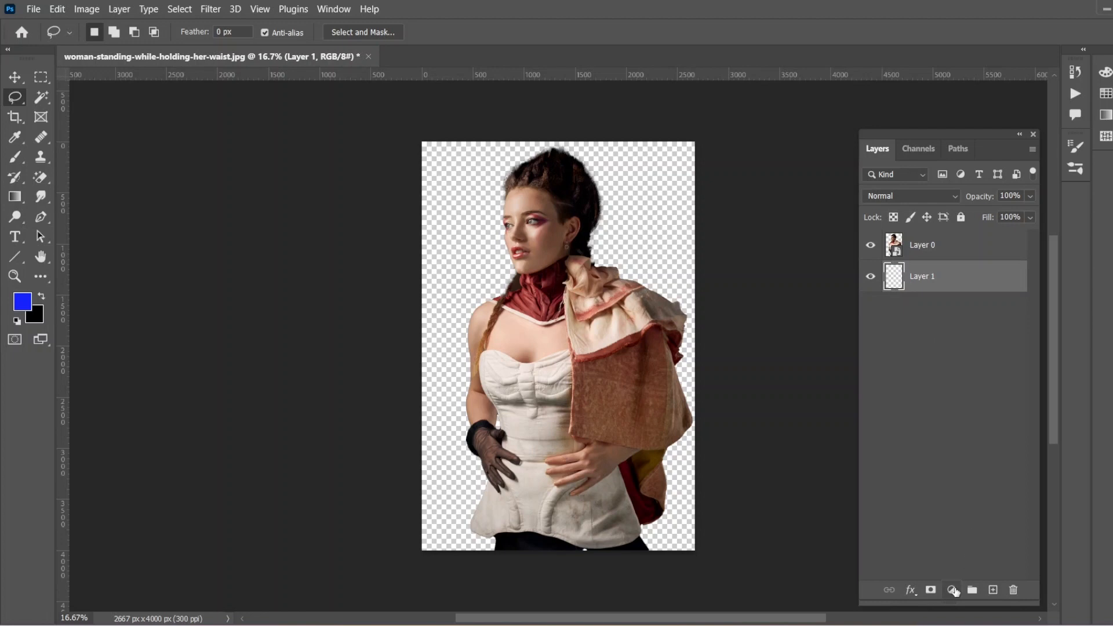
- Add a Gradient Fill behind the woman using the magenta-to-purple preset
left_click(952, 590)
left_click(979, 337)
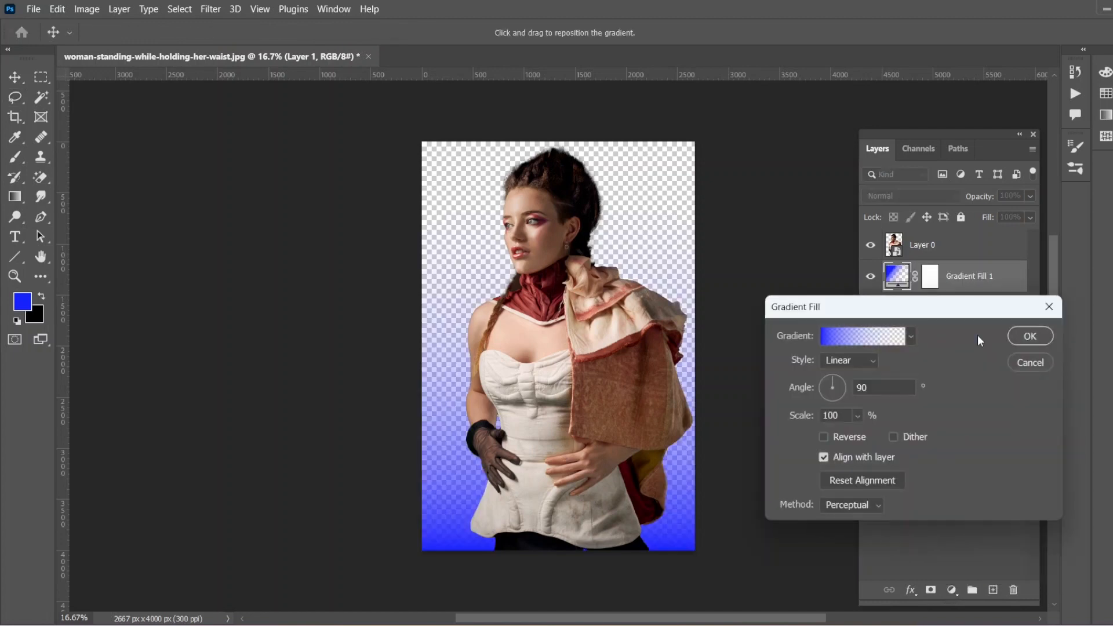
left_click(907, 344)
left_click(908, 344)
left_click(911, 336)
scroll(857, 401, "down", 3)
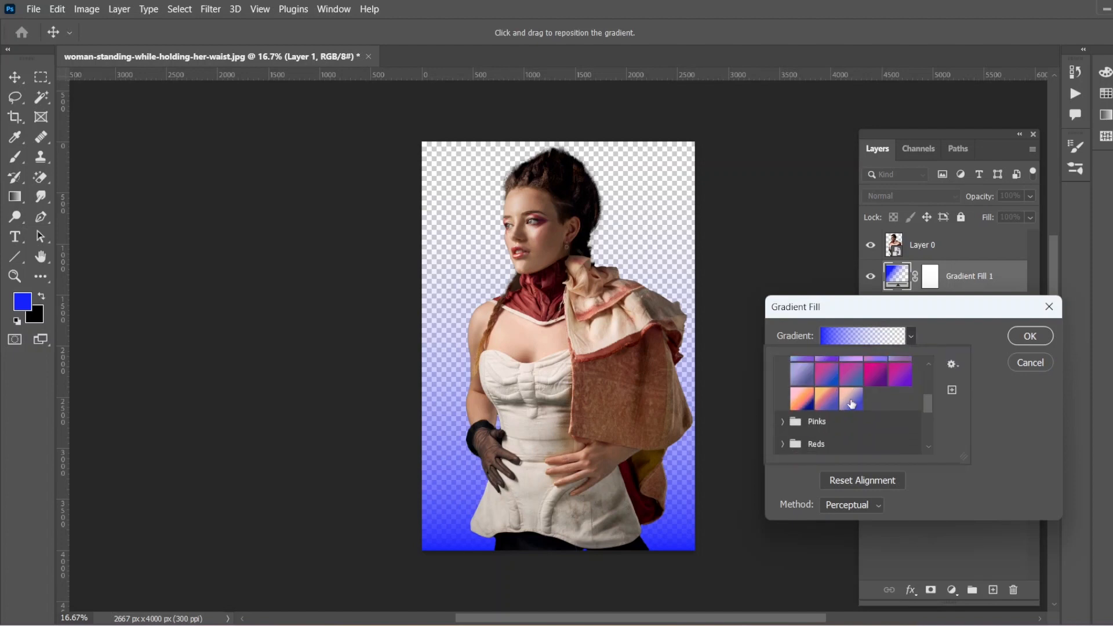
scroll(850, 399, "up", 3)
scroll(852, 401, "down", 5)
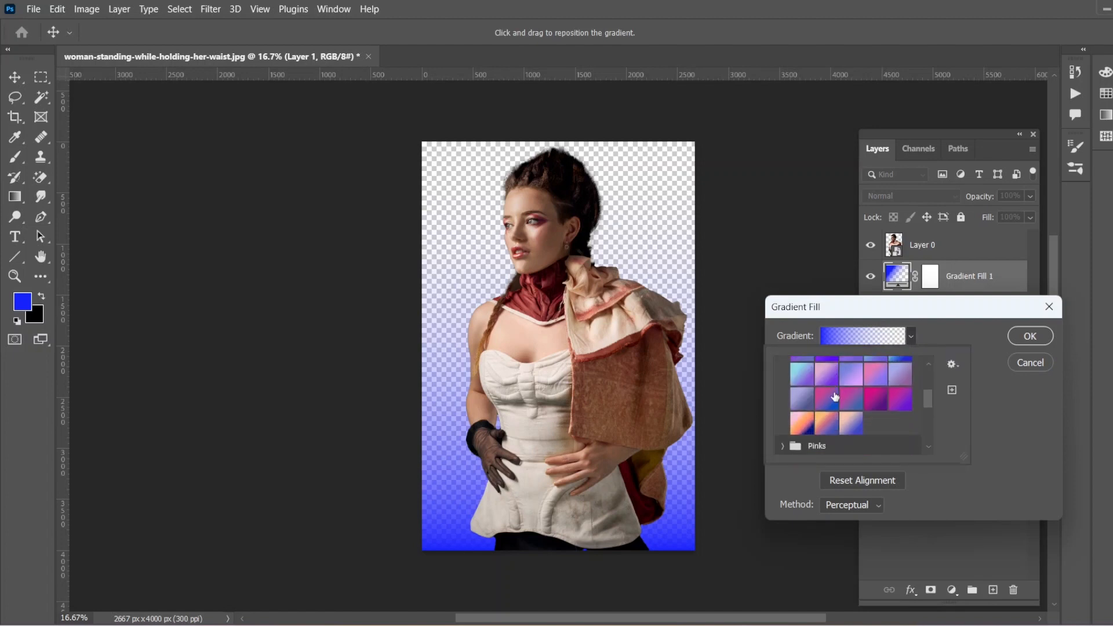
left_click(874, 401)
left_click(1034, 346)
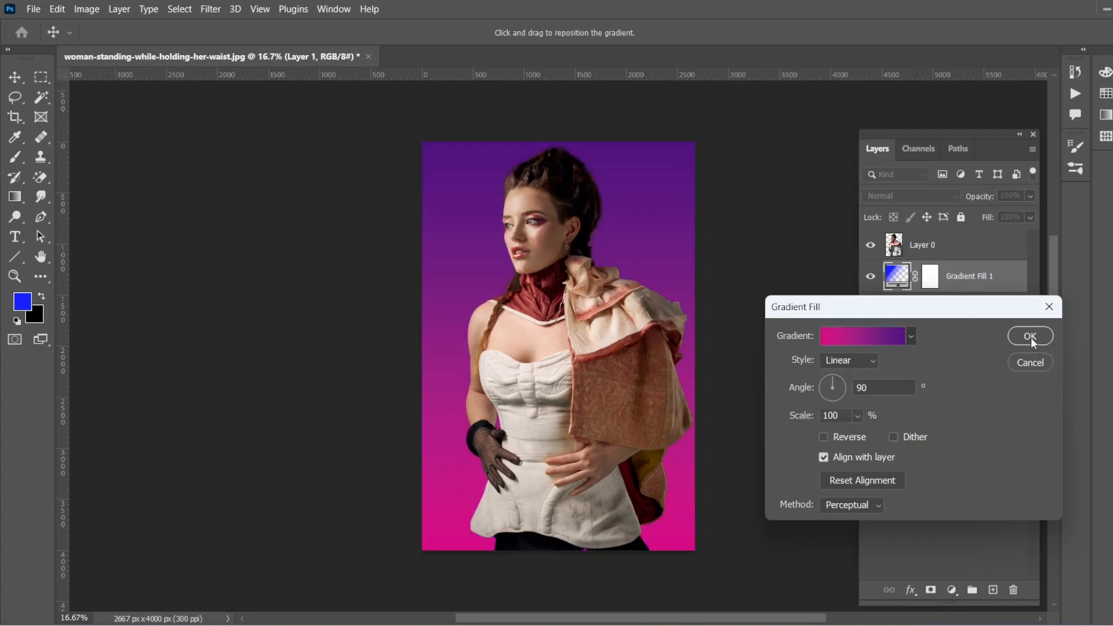
left_click(1030, 336)
- Change the background gradient fill's style to Radial and increase its scale to about 141%
double_click(898, 276)
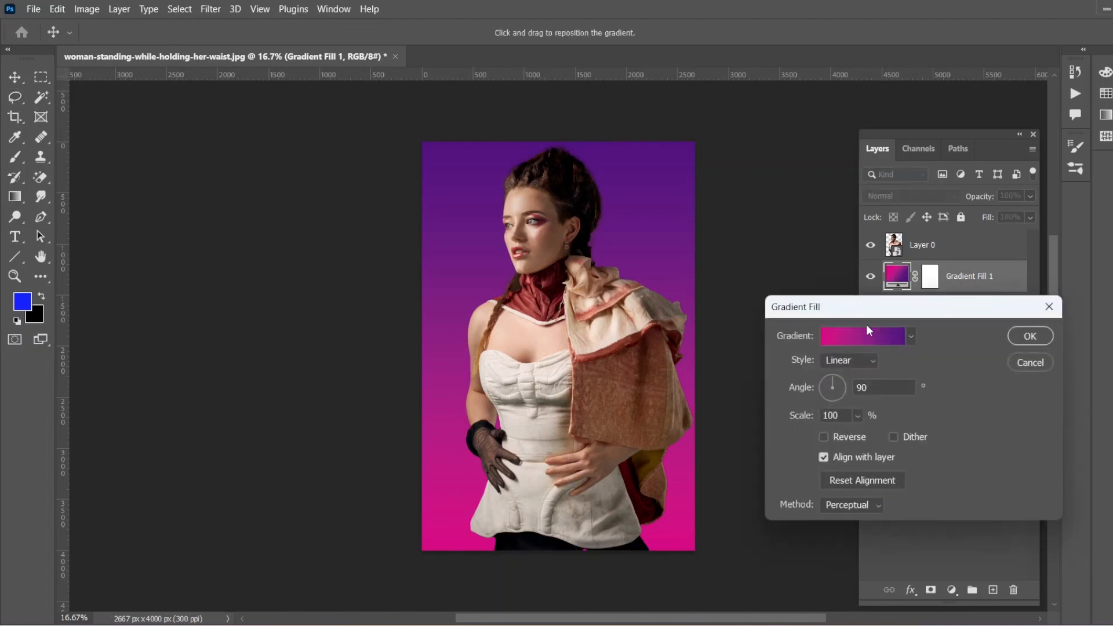
left_click(873, 362)
left_click(847, 393)
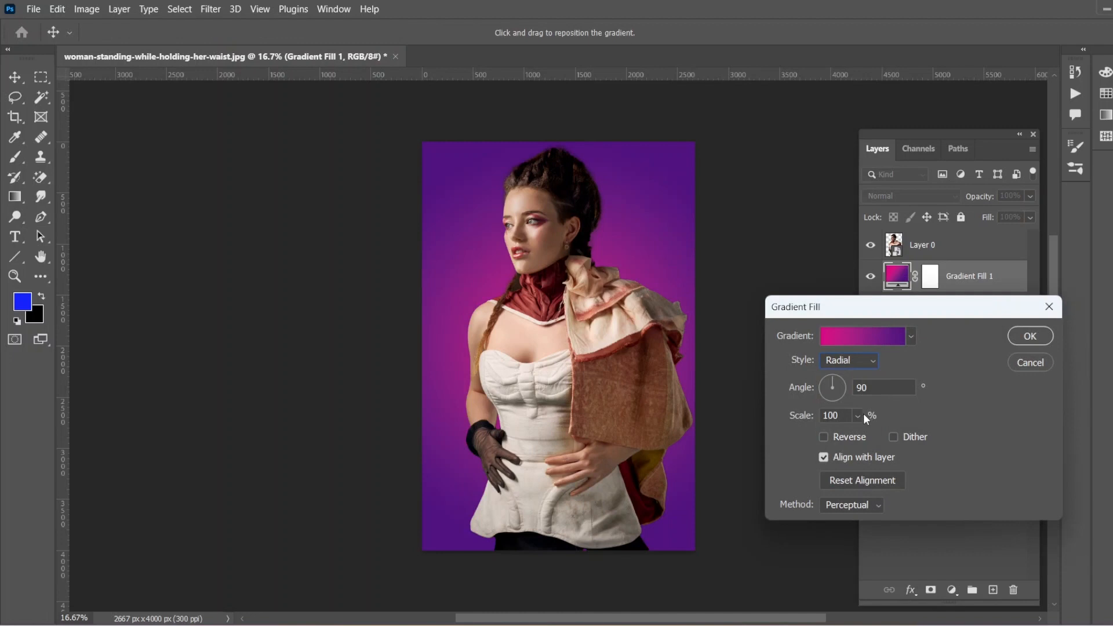
left_click(858, 417)
left_click_drag(865, 436, 873, 439)
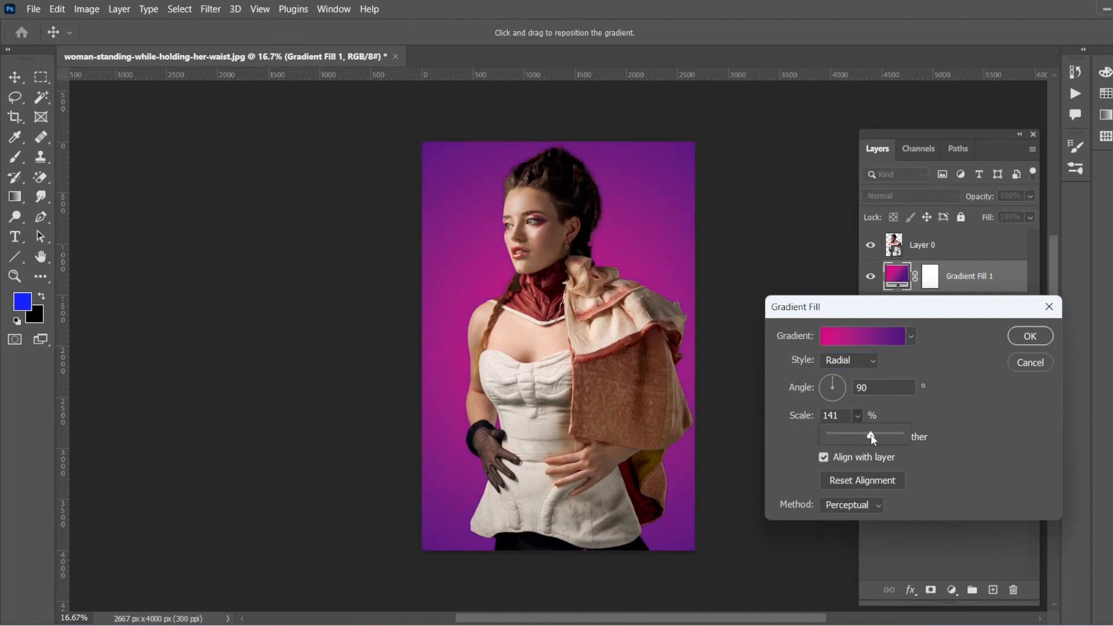
left_click_drag(876, 440, 871, 437)
left_click(1019, 338)
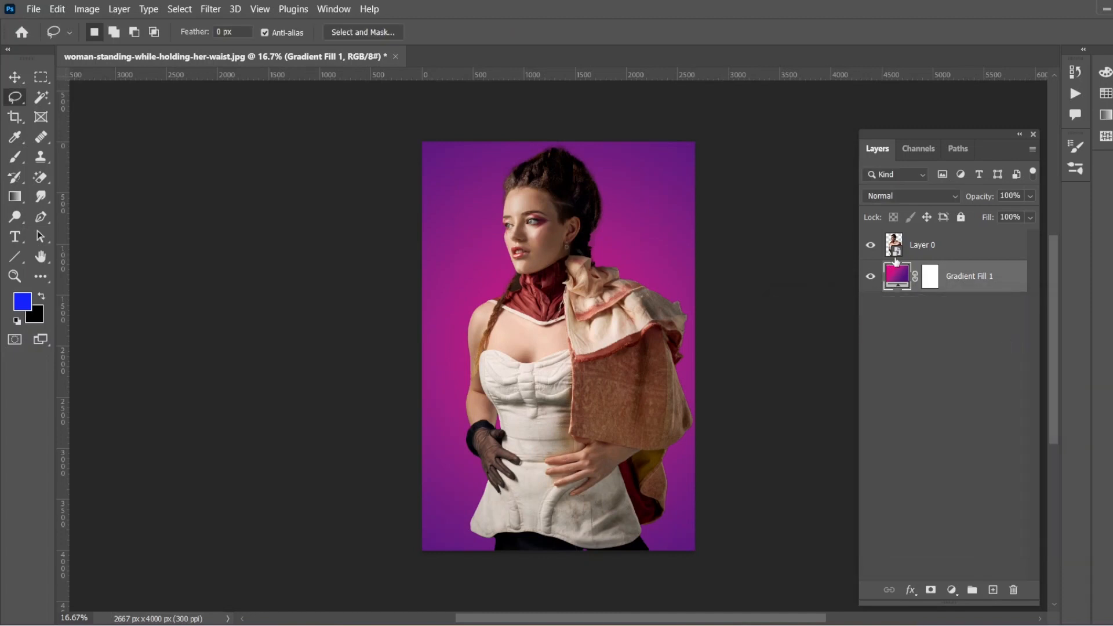
- Start a Surface Blur on Layer 0 and frame the woman's face in the filter preview at 50%
left_click(898, 248)
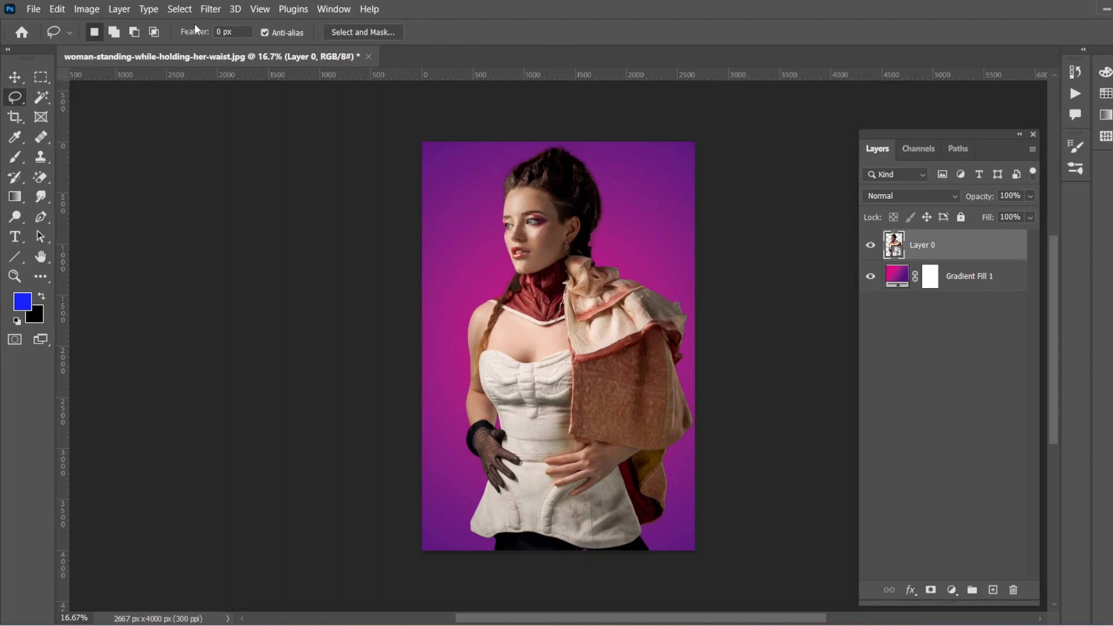
left_click(210, 11)
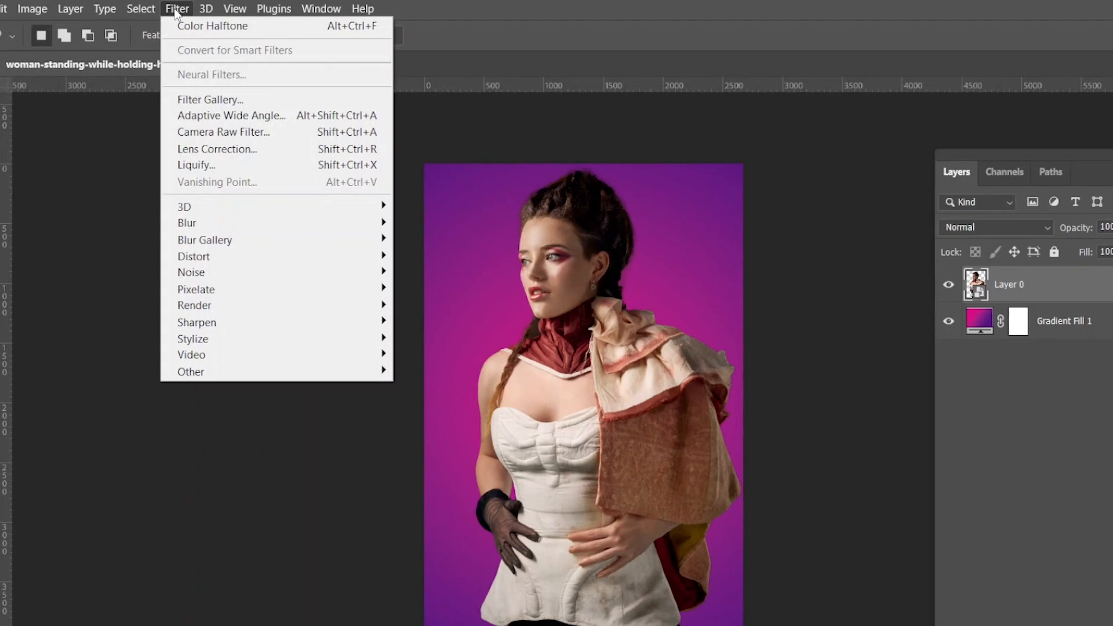
mouse_move(300, 227)
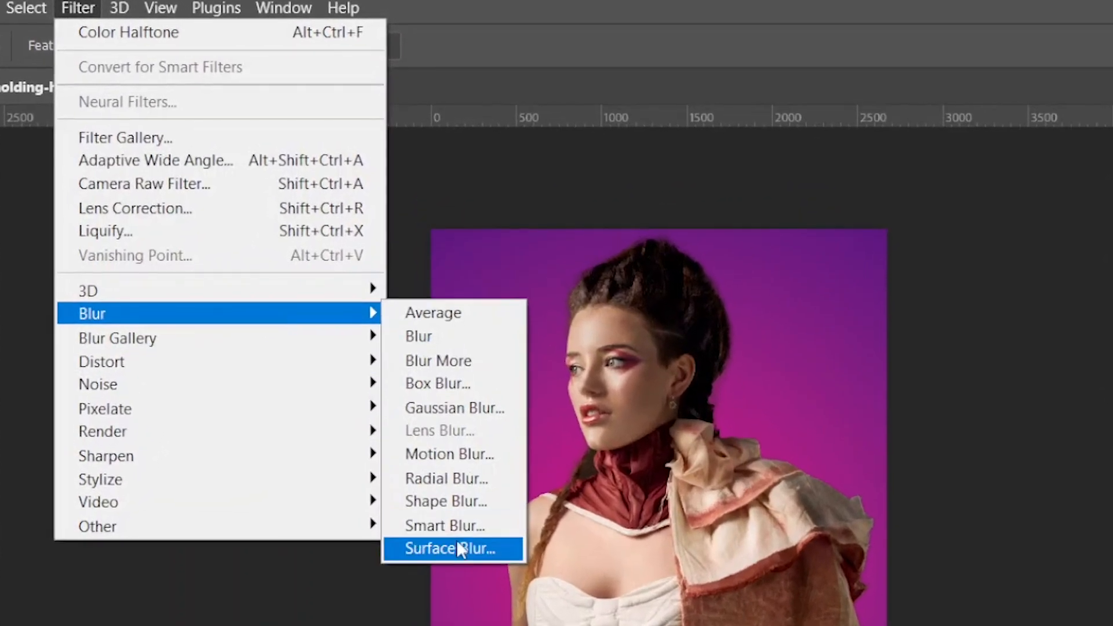
left_click(457, 498)
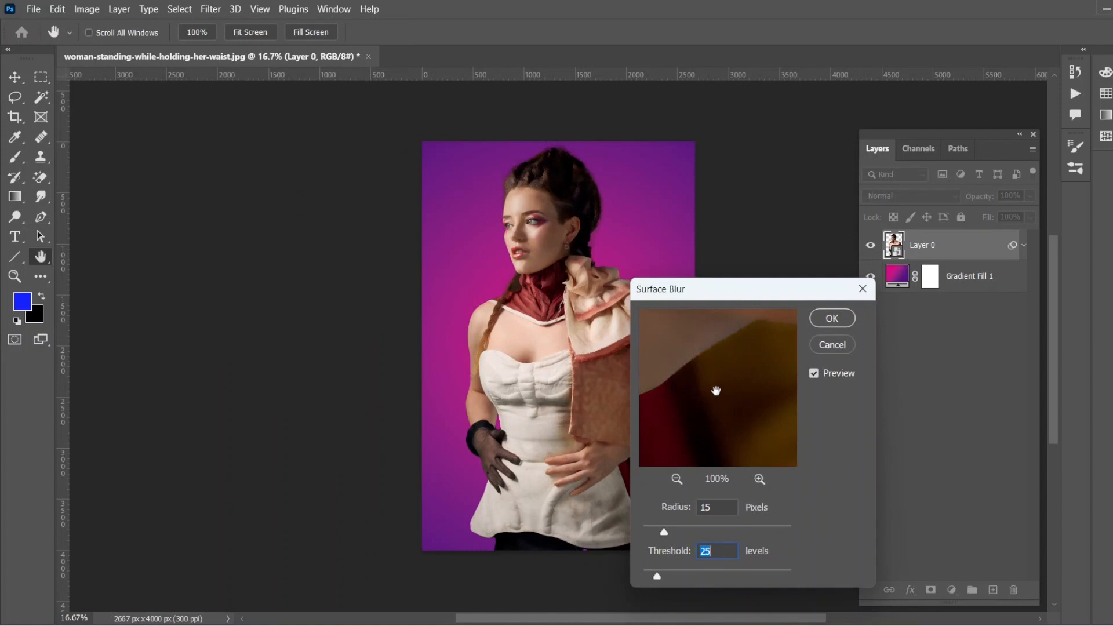
left_click_drag(700, 390, 736, 390)
left_click(677, 479)
left_click(676, 479)
left_click(676, 479)
left_click(676, 479)
left_click_drag(685, 372, 773, 459)
left_click_drag(729, 361, 732, 461)
mouse_move(744, 389)
left_mouse_down()
mouse_move(729, 426)
mouse_move(763, 385)
mouse_move(728, 393)
left_mouse_up()
left_click(759, 479)
left_click(759, 479)
- Try the Surface Blur with radius 39 pixels and threshold 28 levels, comparing the face with the preview off and on
left_click_drag(665, 532, 670, 534)
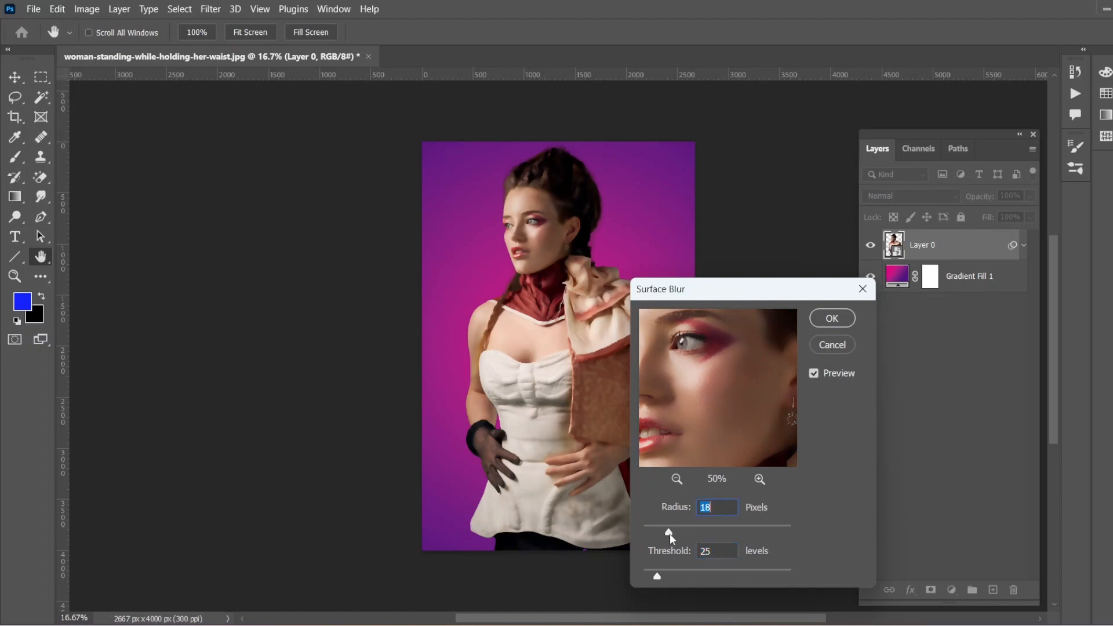
left_click(702, 531)
left_click_drag(694, 432, 737, 419)
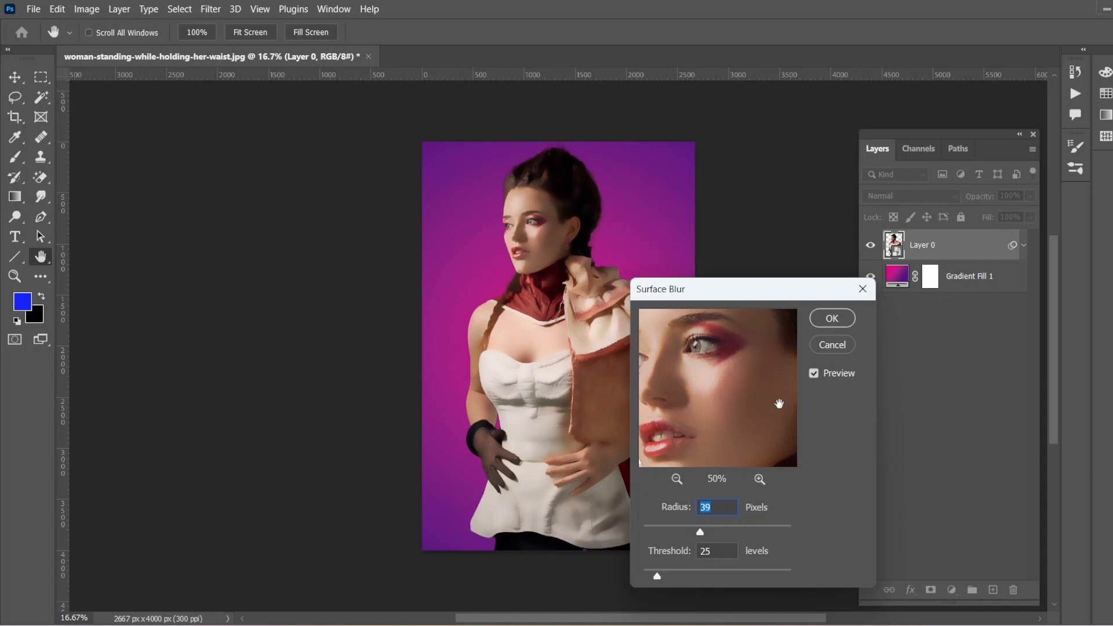
left_click_drag(656, 577, 659, 576)
mouse_move(736, 423)
left_mouse_down()
mouse_move(773, 428)
mouse_move(746, 422)
left_mouse_up()
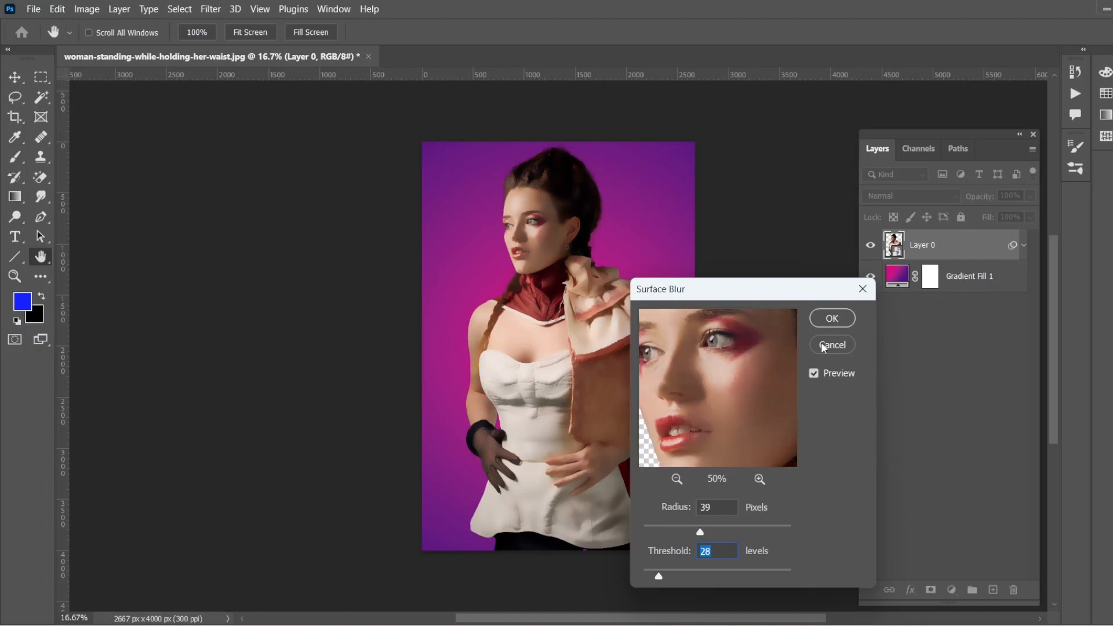
left_click(814, 374)
left_click(814, 374)
left_click_drag(686, 431, 716, 421)
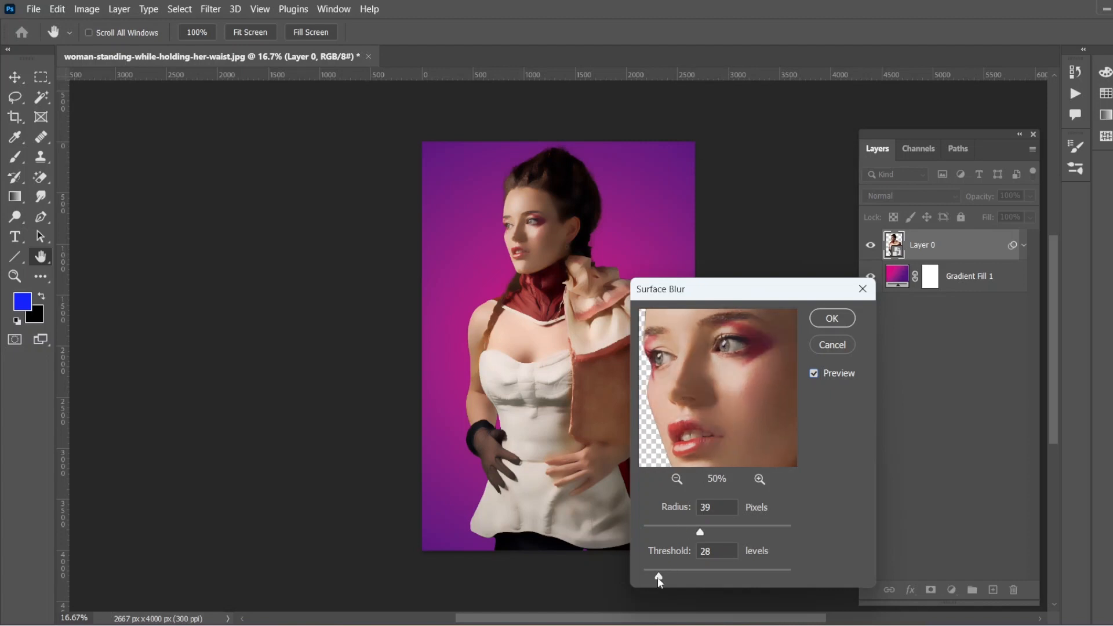
- Set the Surface Blur to radius 43 pixels and threshold 22 levels, compare the preview and apply the filter
left_click_drag(658, 578, 656, 578)
left_click(813, 374)
left_click_drag(708, 526, 708, 532)
left_click(815, 374)
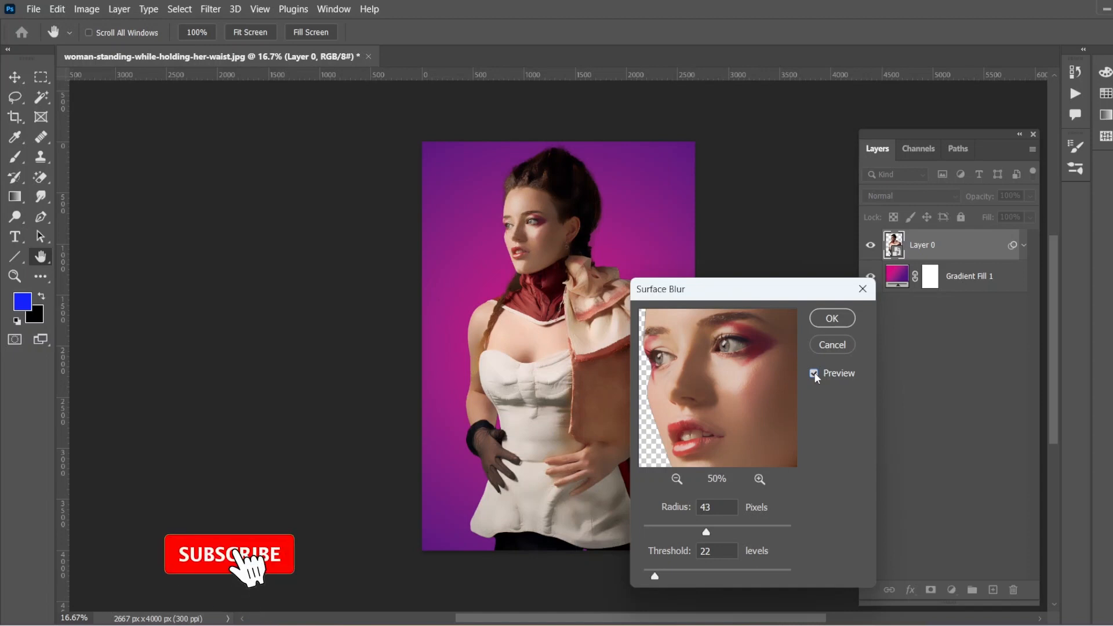
left_click(839, 319)
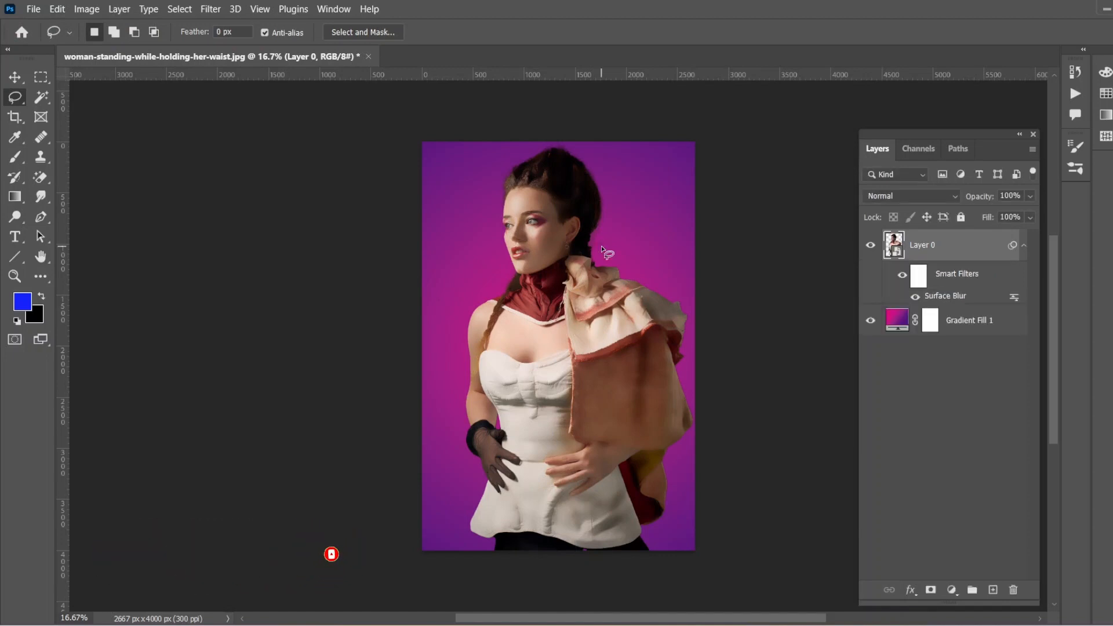
- Convert the blurred Layer 0 into a new smart object and review the portrait
key("ctrl+plus")
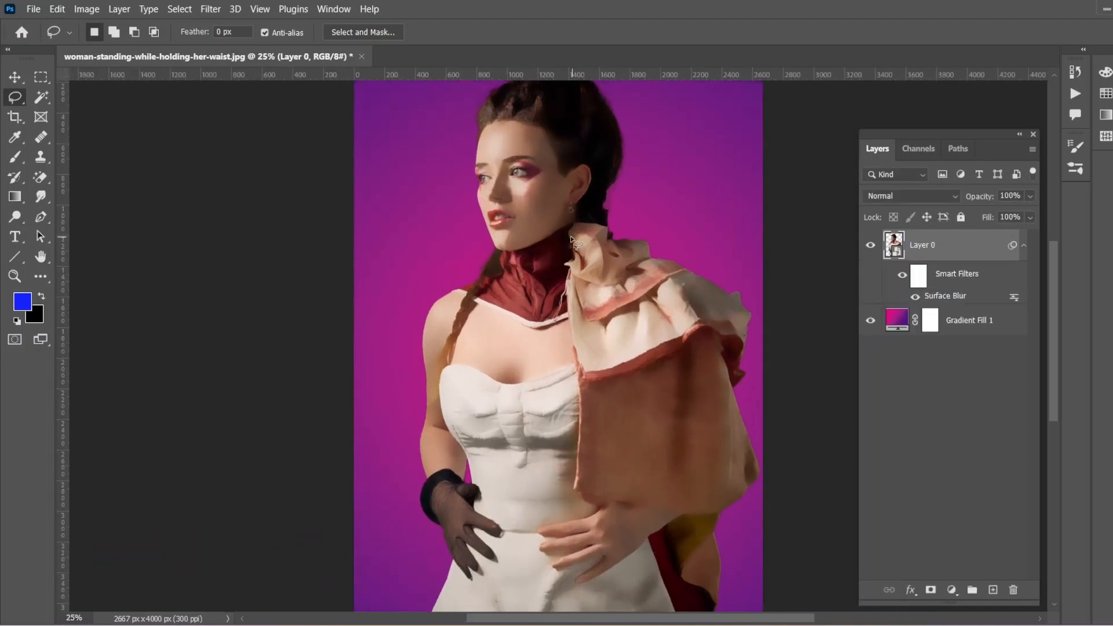
scroll(579, 243, "up", 3)
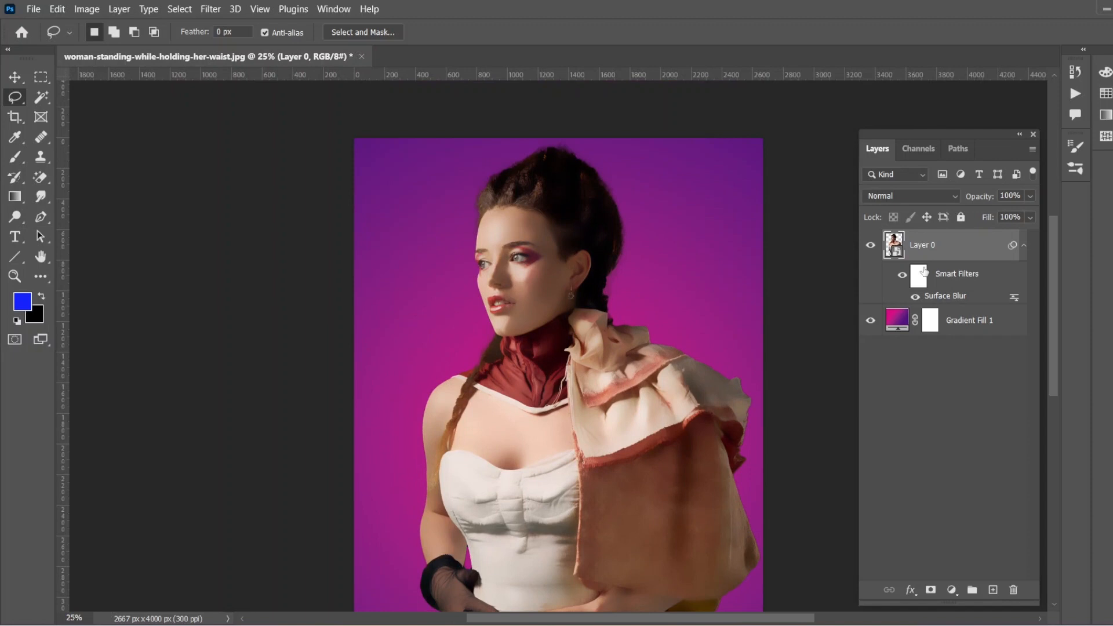
right_click(992, 246)
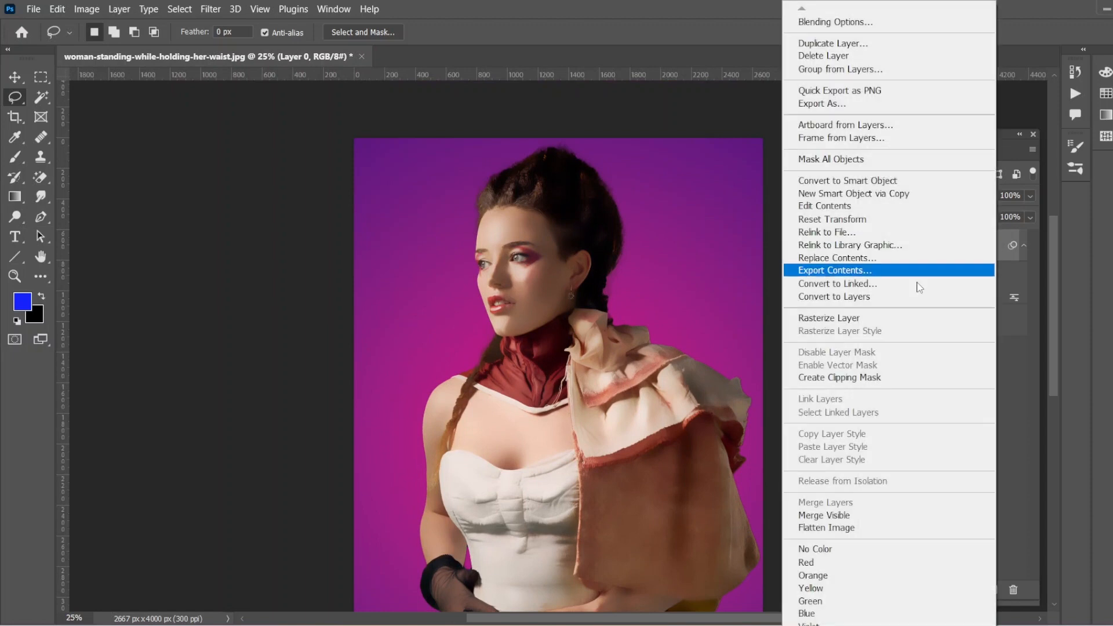
left_click(843, 181)
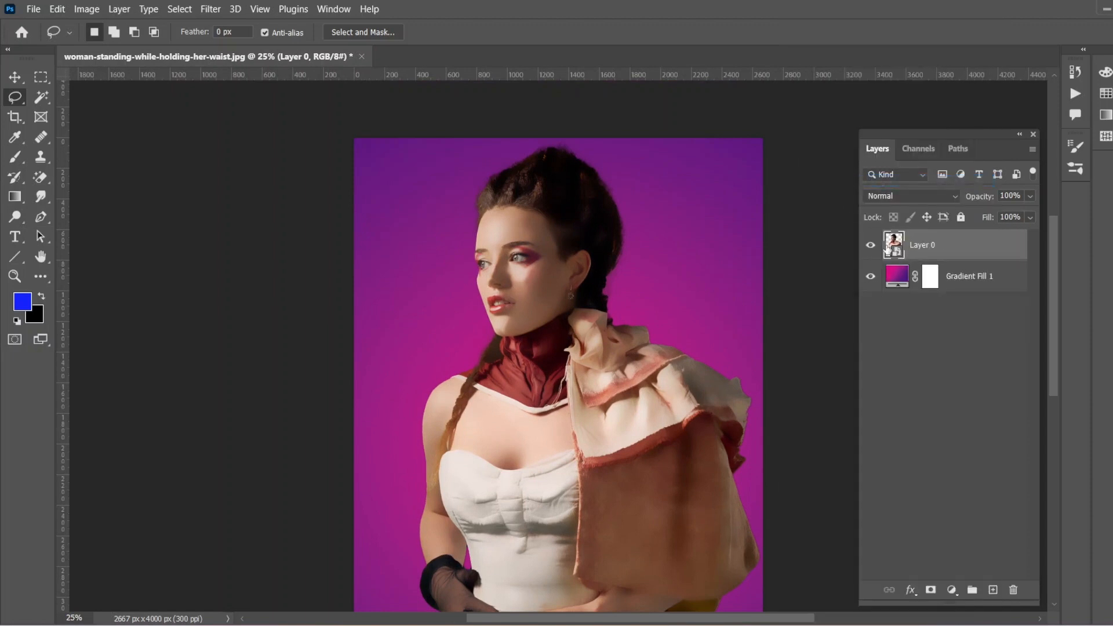
scroll(516, 285, "down", 3)
scroll(516, 285, "up", 4)
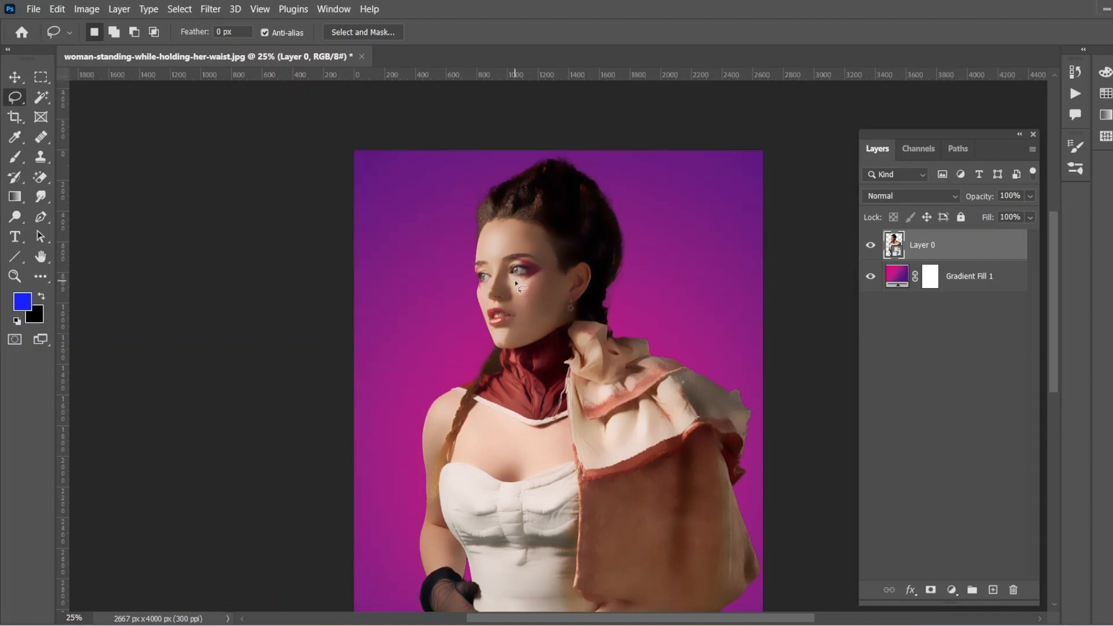
- Apply a Shadows/Highlights adjustment to Layer 0 with a shadow amount of 35%
left_click(84, 9)
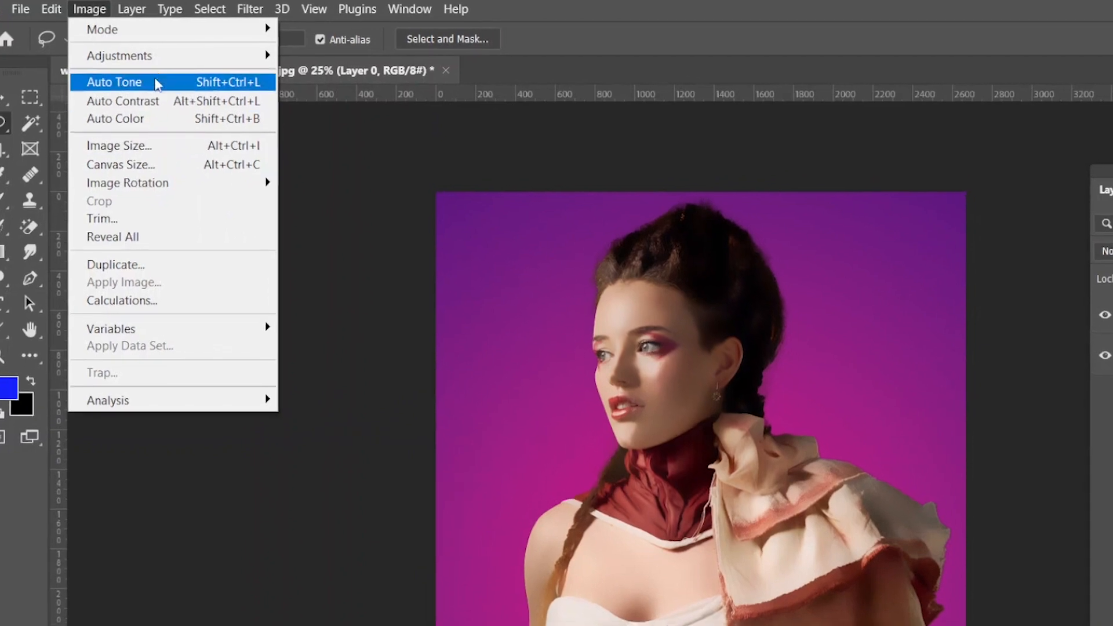
mouse_move(159, 57)
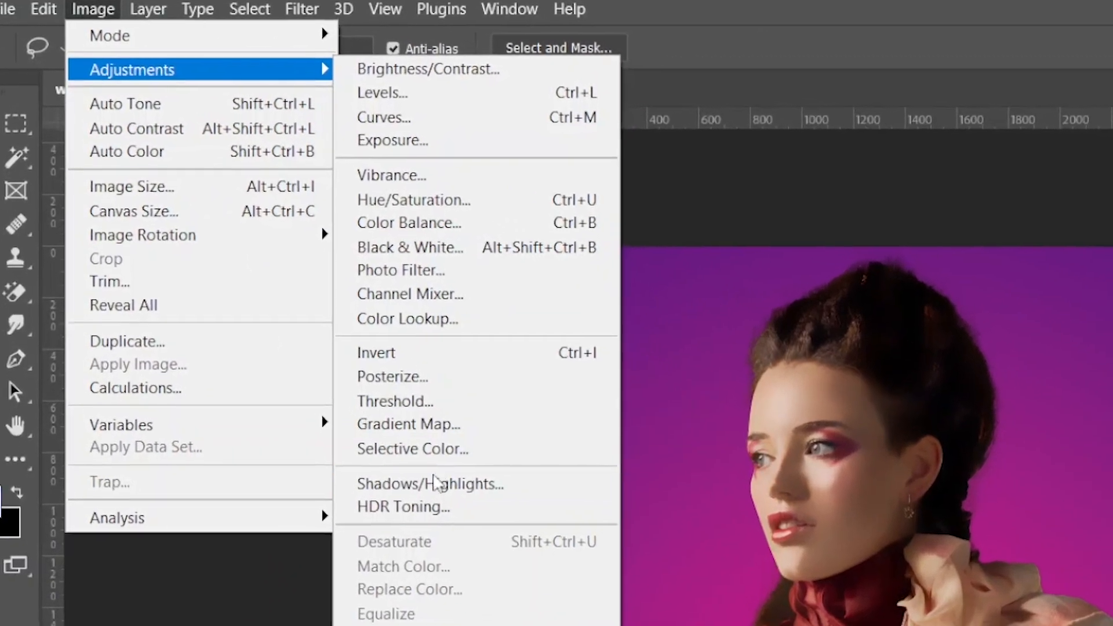
left_click(445, 492)
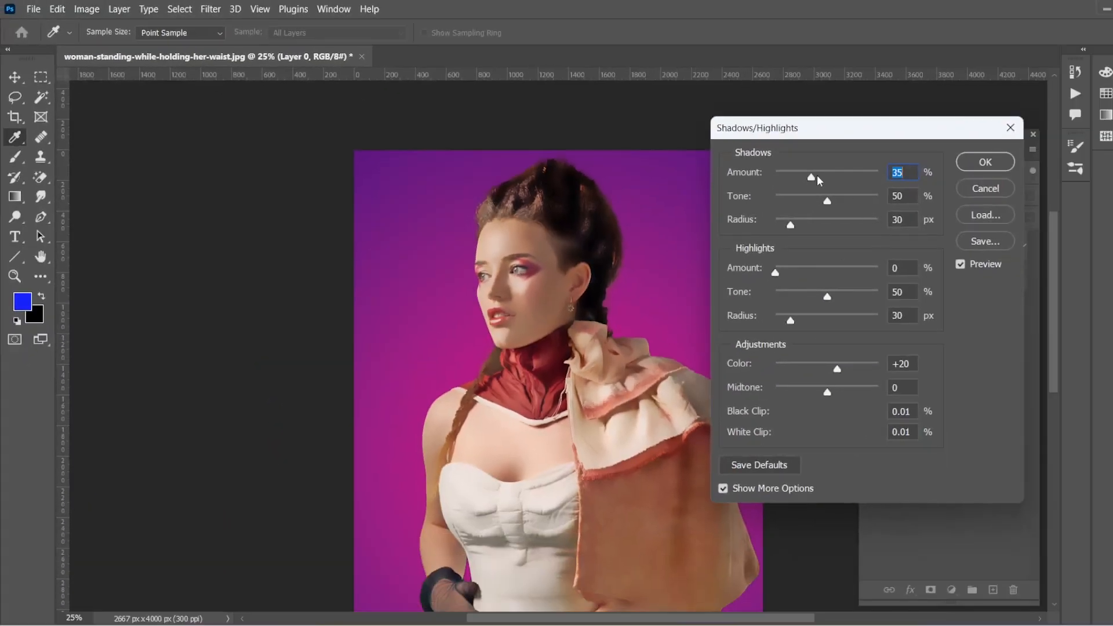
left_click(980, 168)
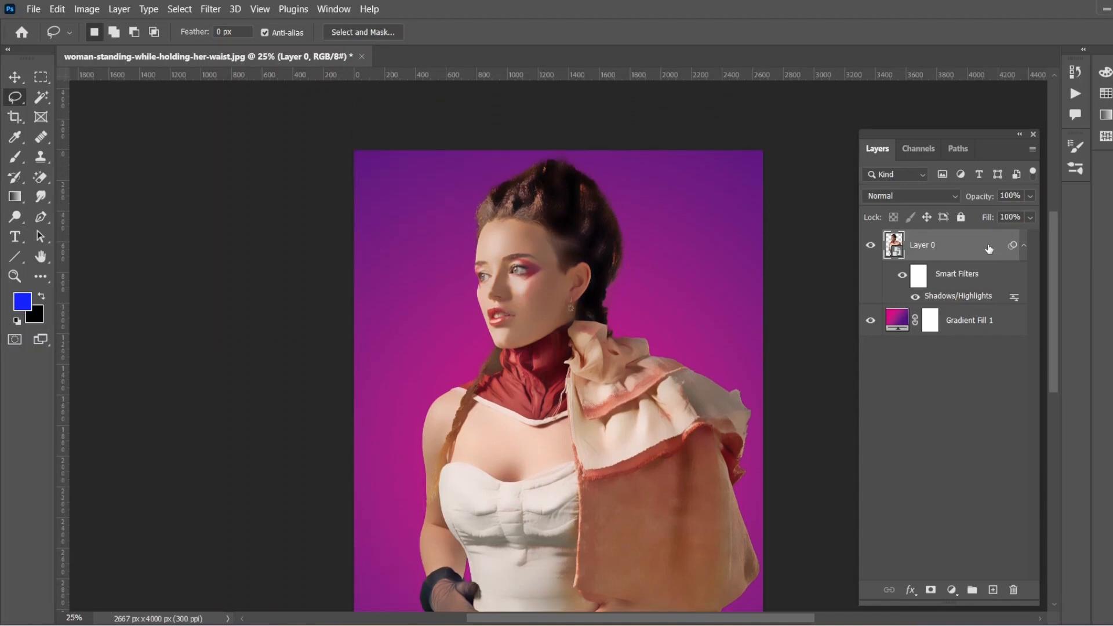
- Start the Oil Paint filter on Layer 0 and frame the woman's face in the filter preview at 50%
left_click(210, 10)
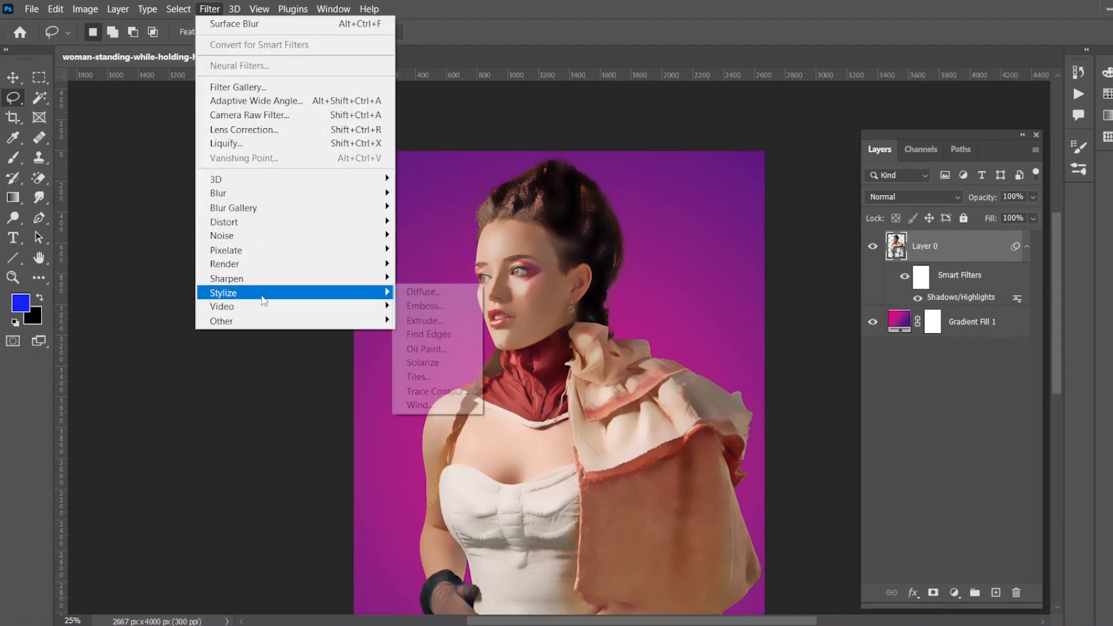
mouse_move(264, 224)
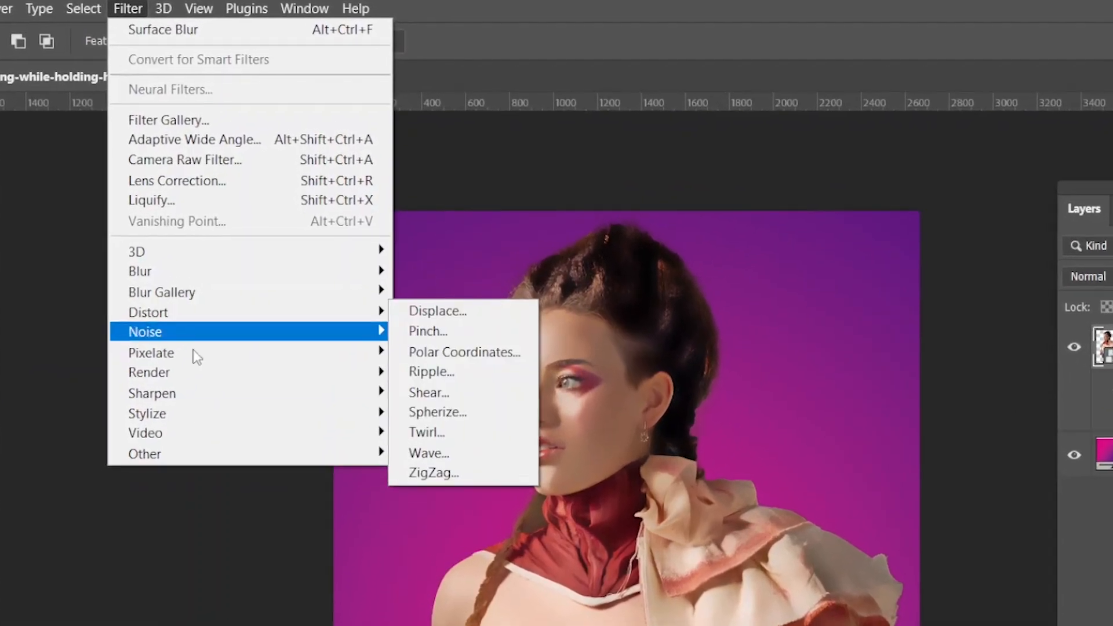
mouse_move(214, 414)
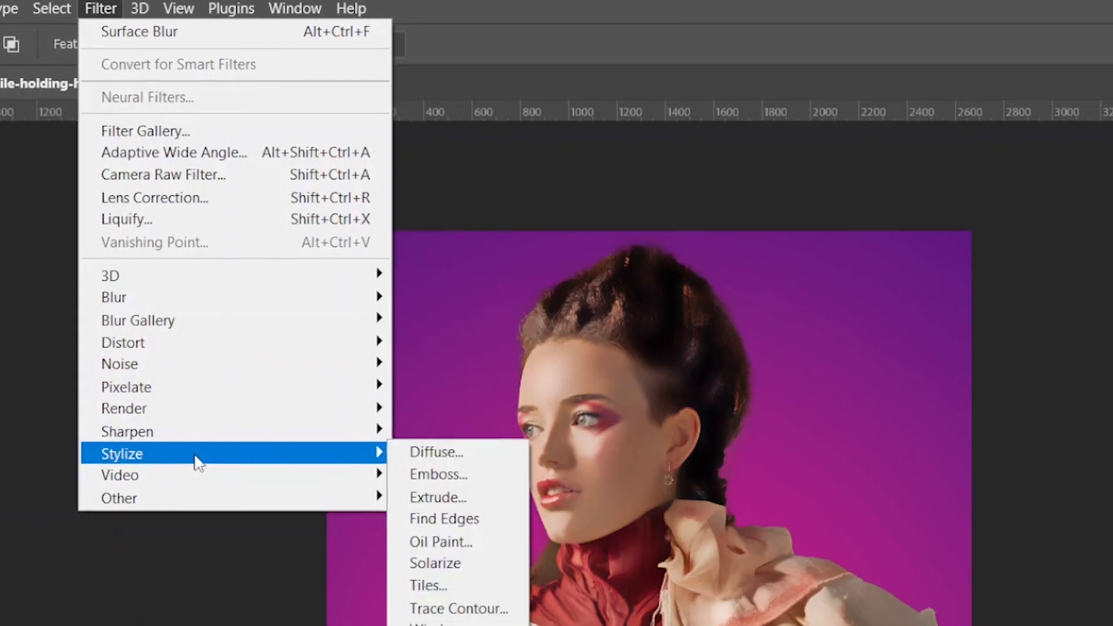
left_click(449, 586)
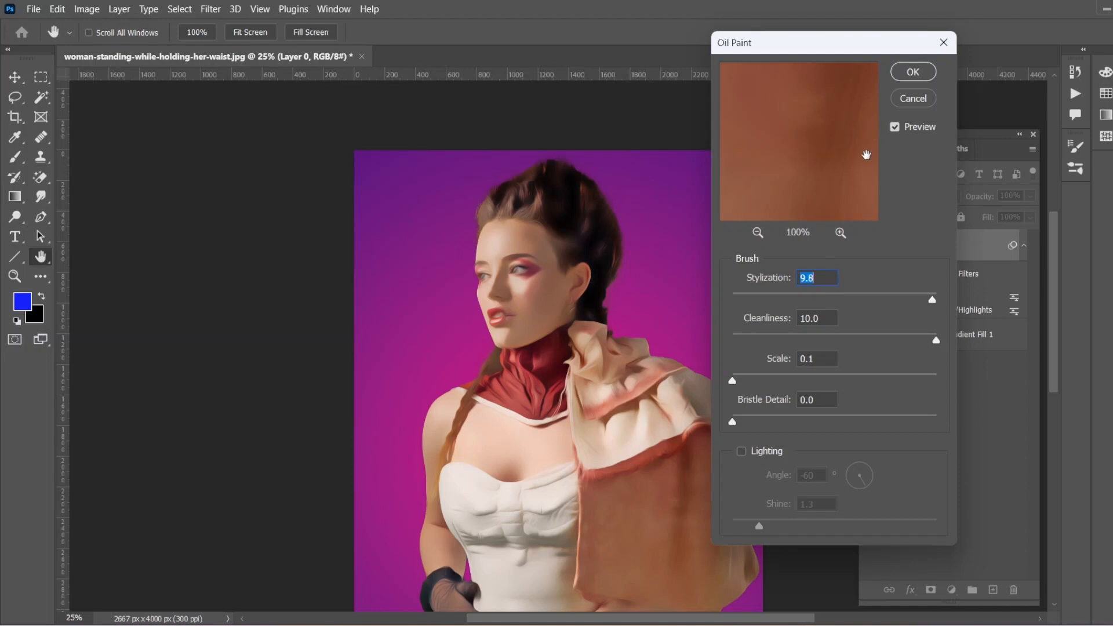
left_click(757, 233)
left_click(757, 232)
left_click(758, 232)
left_click(757, 233)
left_click(757, 232)
left_click_drag(846, 171, 827, 207)
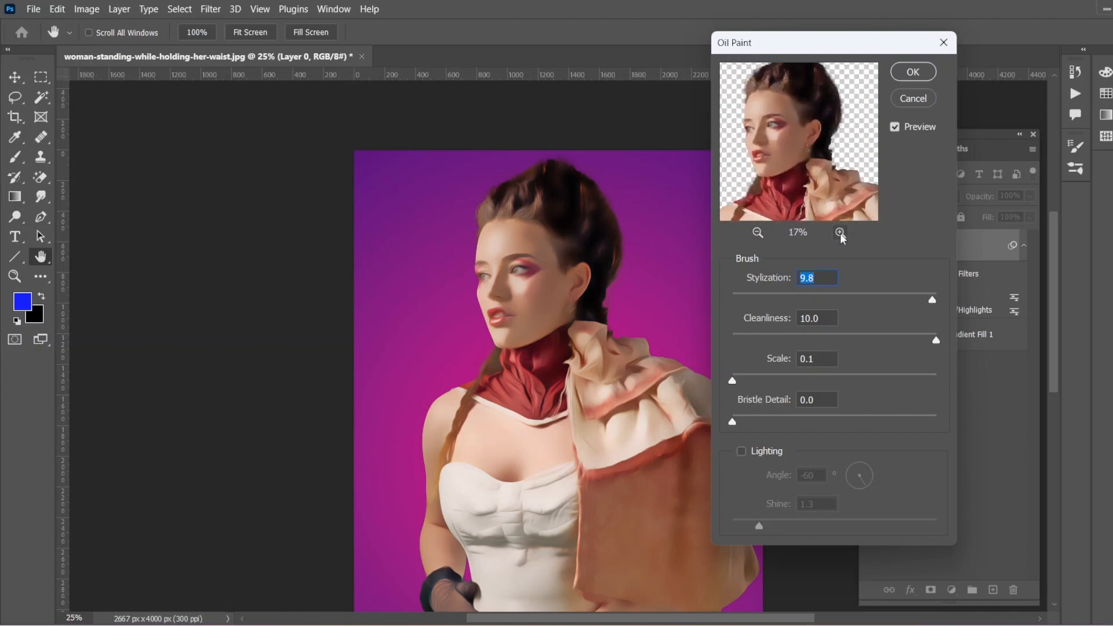
left_click(840, 233)
left_click(840, 232)
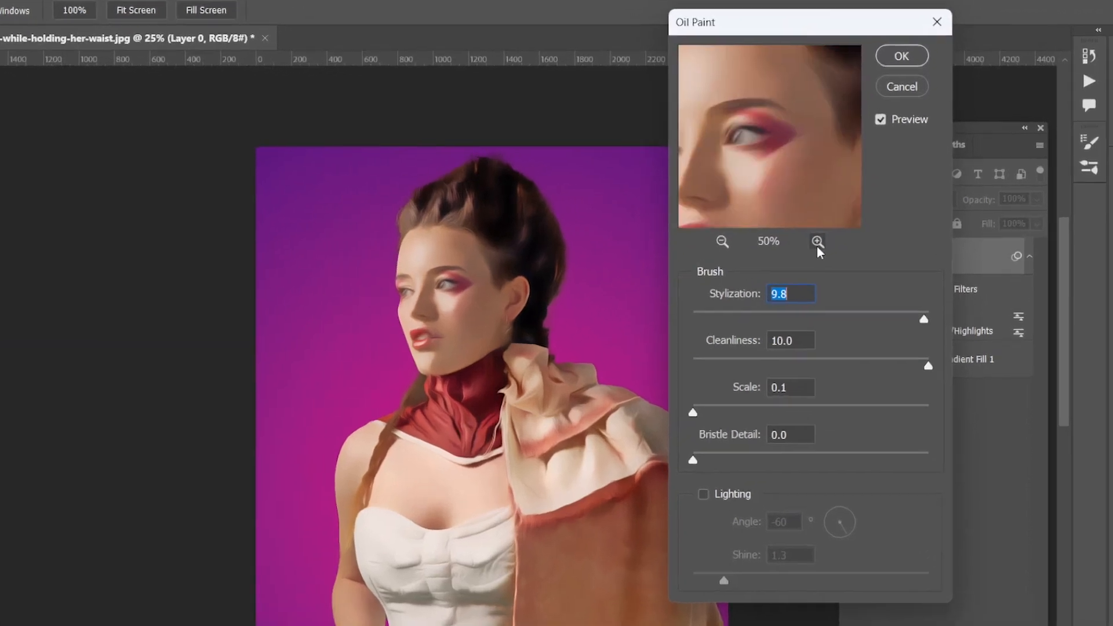
left_click(836, 234)
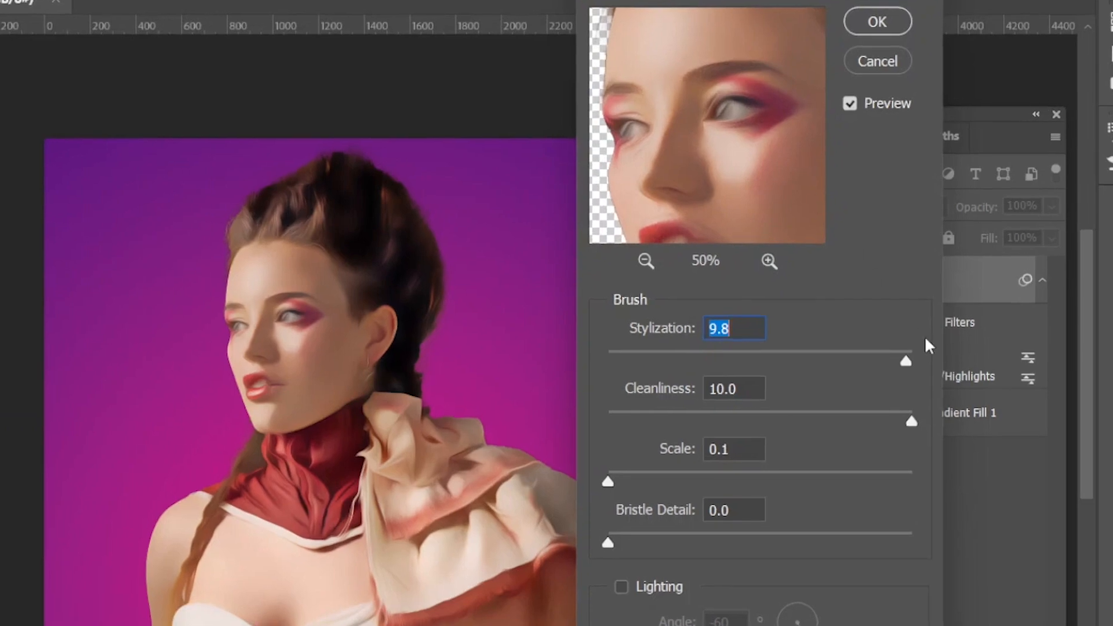
- Set the Oil Paint stylization to 2.7 while checking the eyes in the preview
left_click(870, 360)
left_click(815, 360)
left_click(752, 359)
left_click(688, 360)
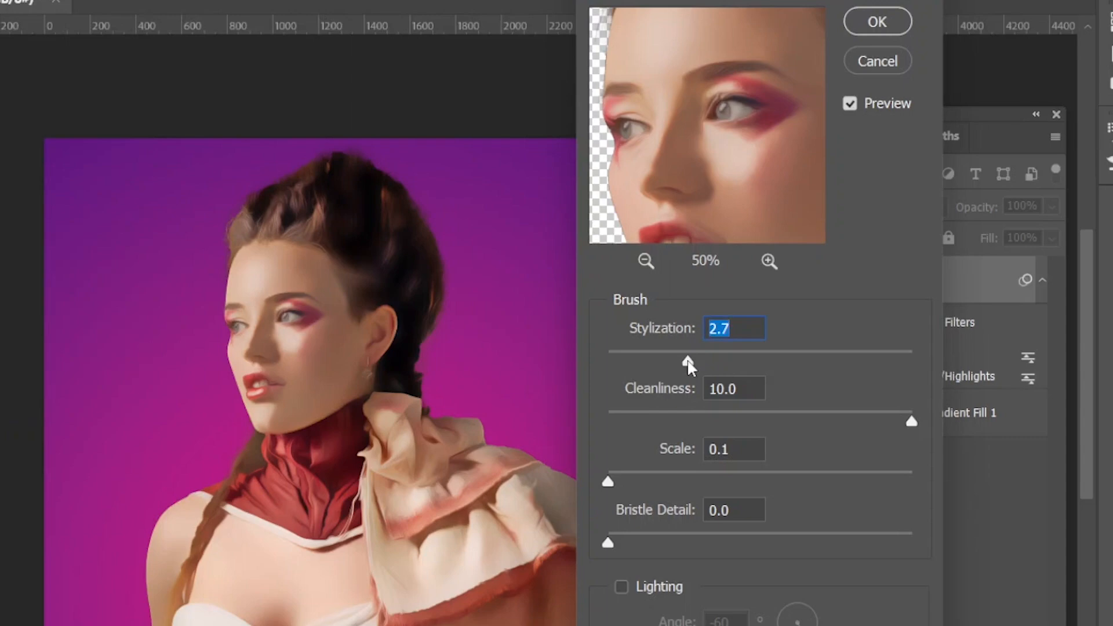
- Try an Oil Paint cleanliness of 3.9 and a scale of 1.9, returning them to 10.0 and 0.1
left_click_drag(753, 188, 736, 164)
left_click_drag(912, 421, 861, 426)
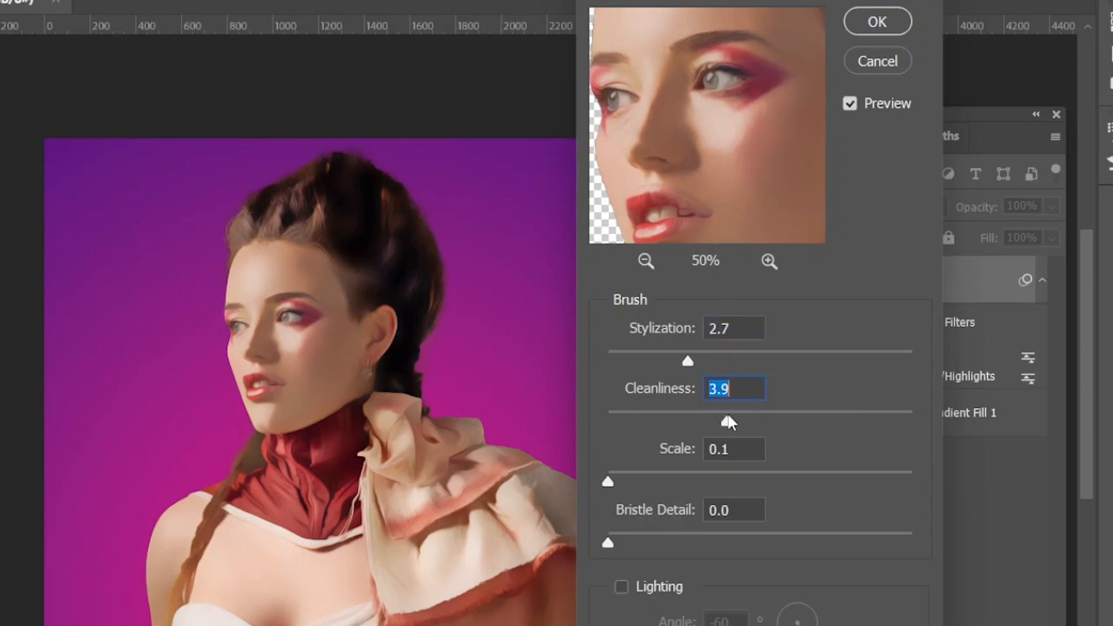
left_click_drag(728, 416, 929, 426)
left_click(668, 481)
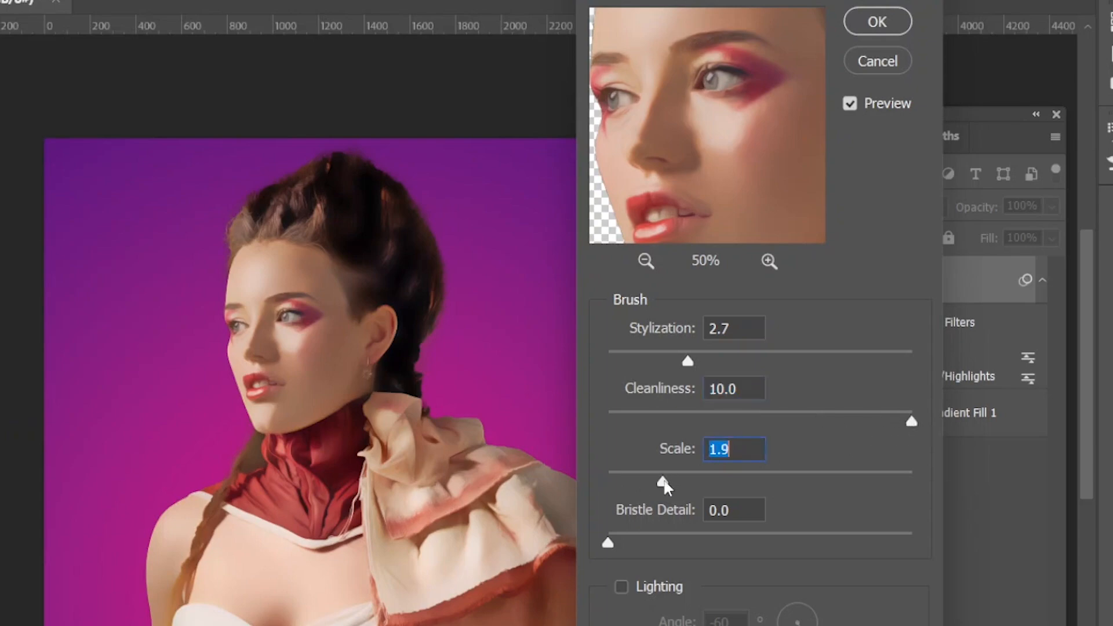
left_click_drag(665, 482, 606, 485)
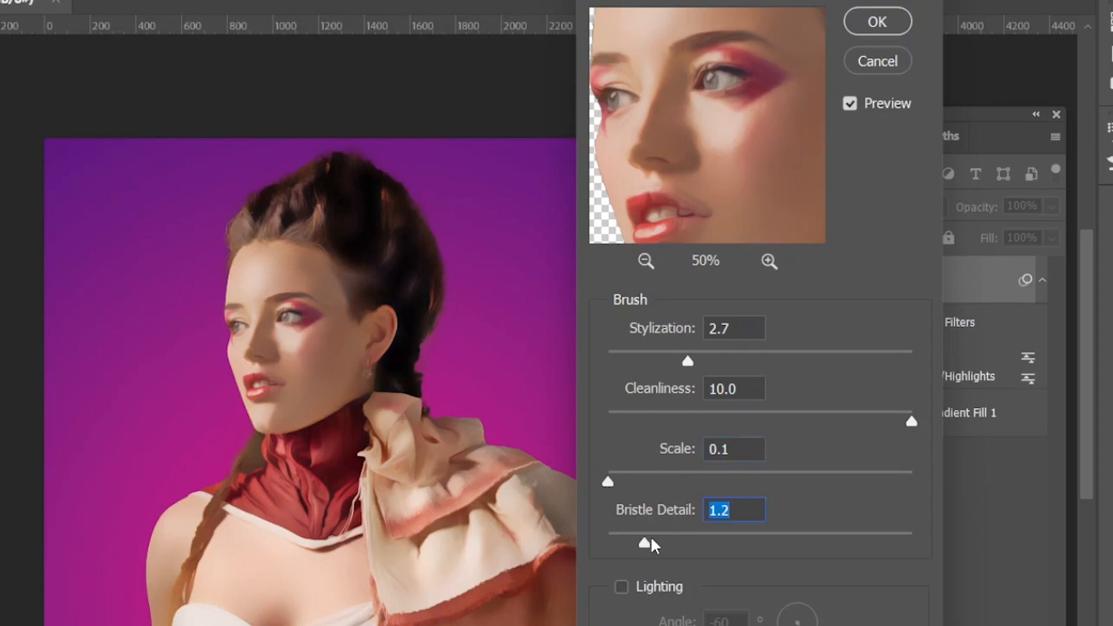
- Try stronger Oil Paint bristle detail values, settling on 6.7, and compare the portrait with the preview off and on
left_click(774, 541)
left_click(868, 539)
left_click(833, 543)
mouse_move(833, 543)
left_mouse_down()
mouse_move(889, 543)
mouse_move(812, 543)
left_mouse_up()
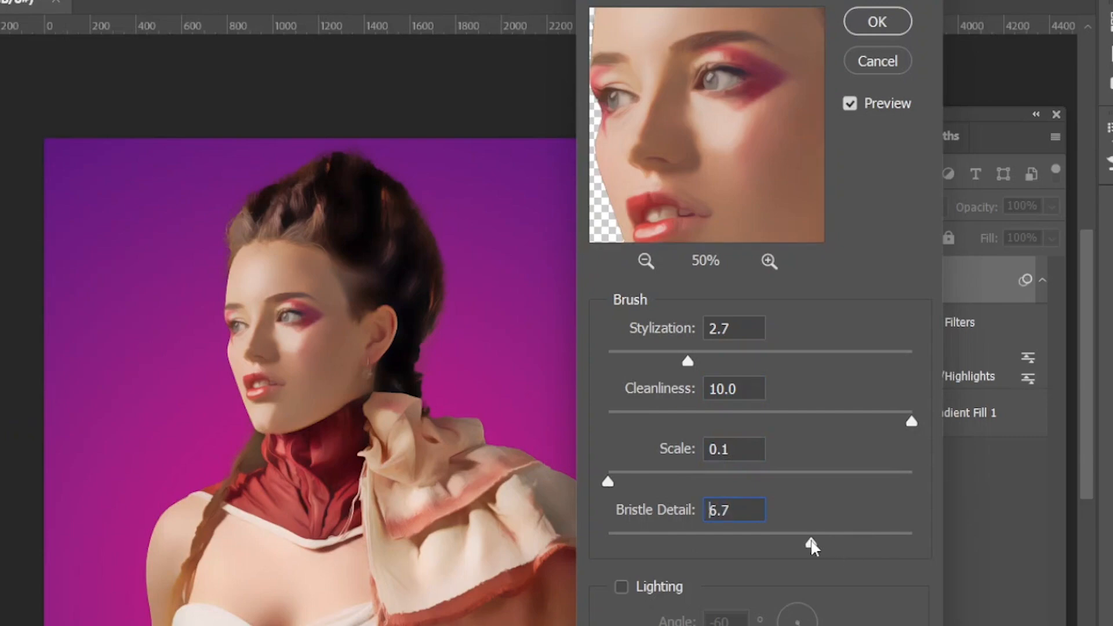
left_click(858, 543)
left_click(906, 543)
left_click(818, 543)
left_click(772, 543)
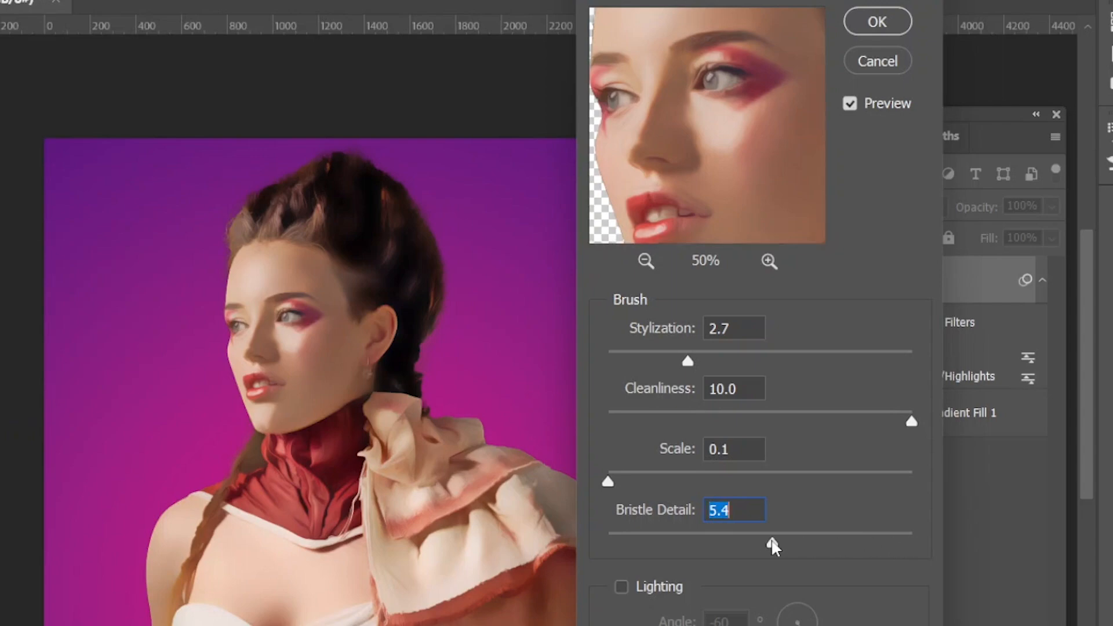
left_click(811, 543)
left_click(851, 105)
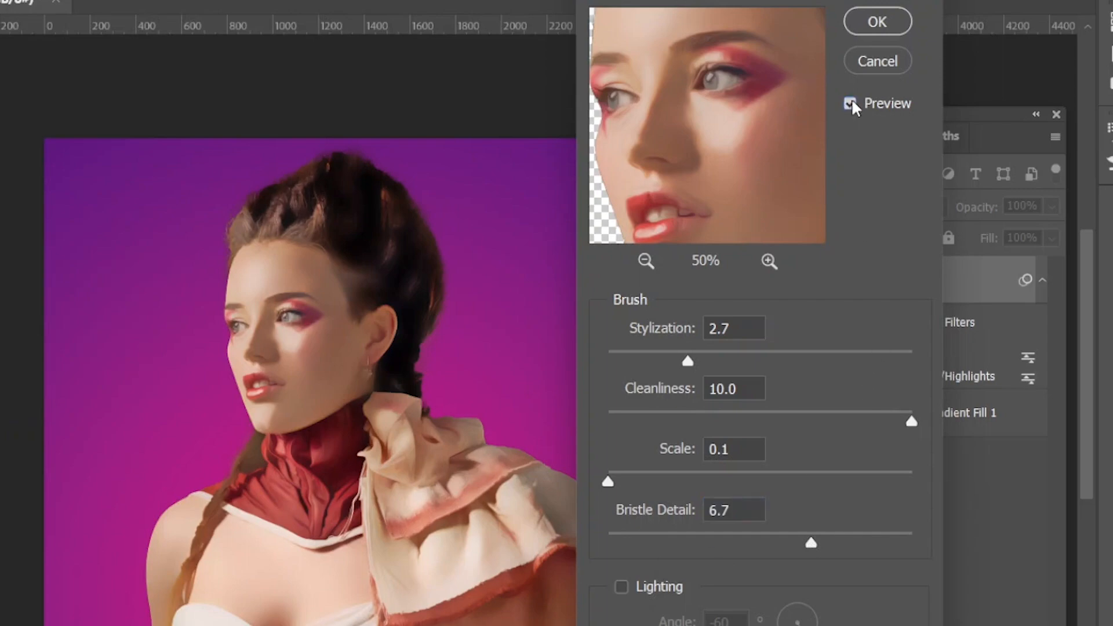
- Lower the Oil Paint bristle detail to 0.2, compare the preview and apply the filter
left_click(751, 540)
left_click(701, 542)
left_click(626, 542)
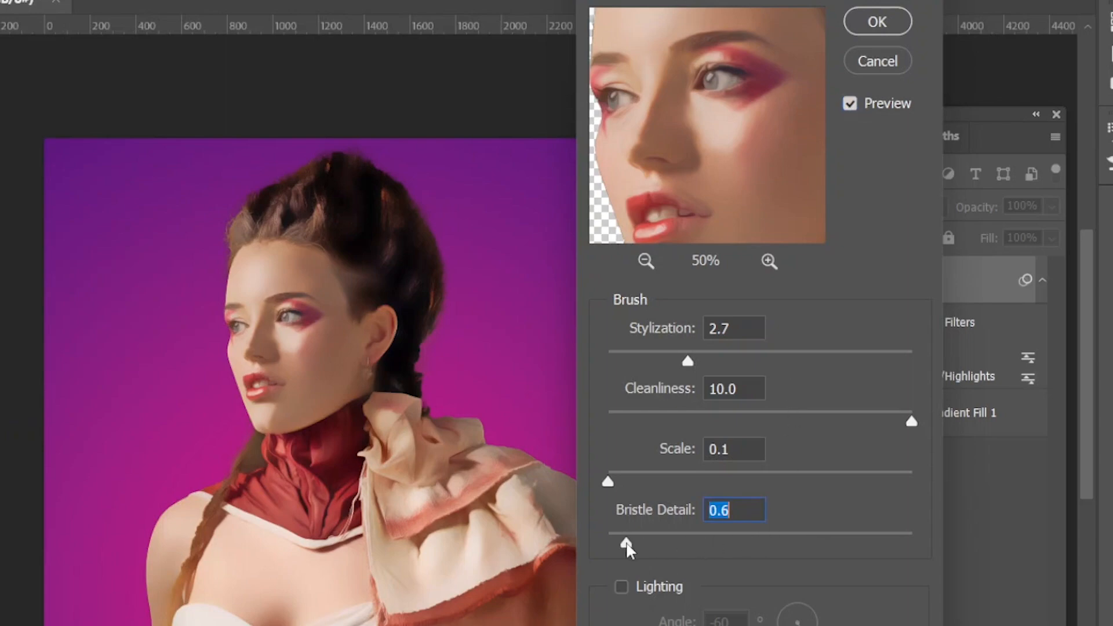
left_click_drag(630, 547, 613, 544)
left_click(850, 104)
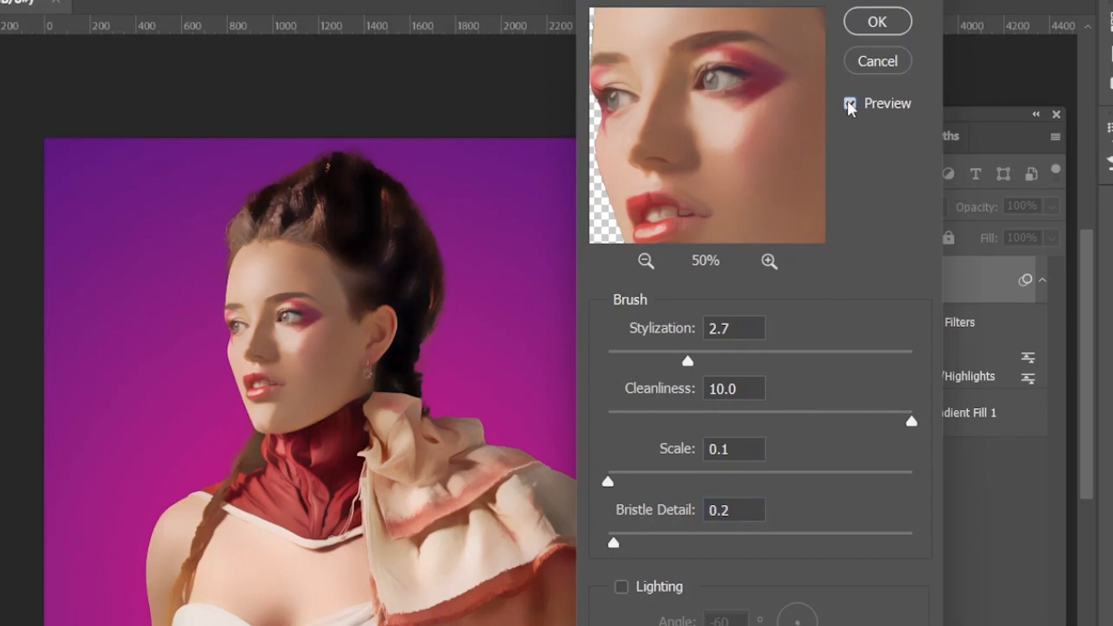
left_click(876, 22)
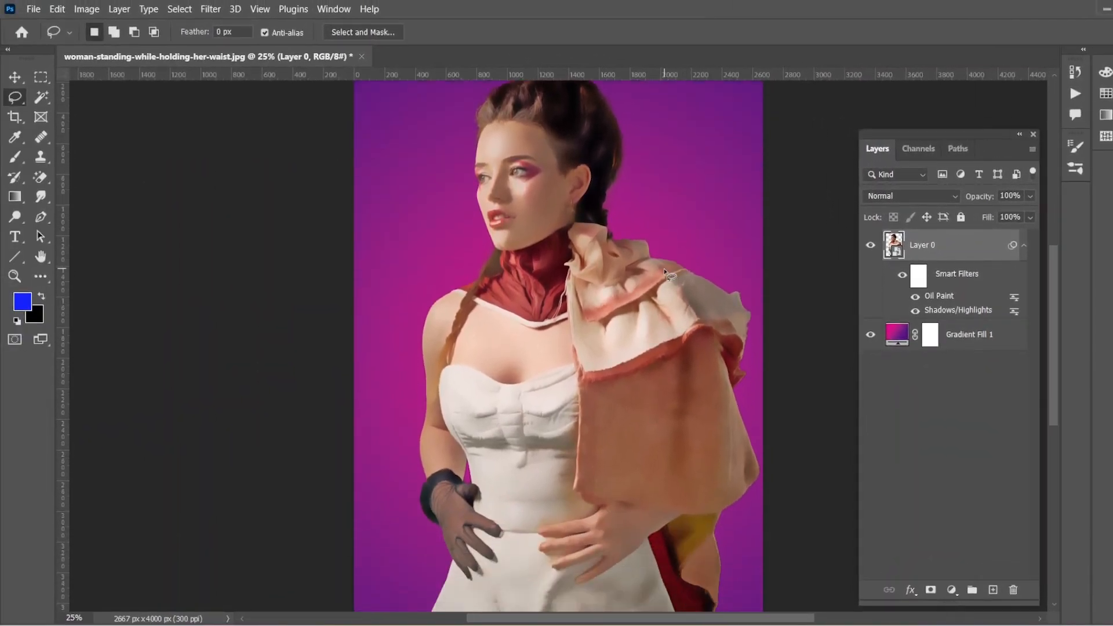
- Open the Filter Gallery on Layer 0 with Poster Edges, previewed at 33.3%, and set the edge thickness to 2
scroll(665, 271, "up", 3)
left_click(206, 10)
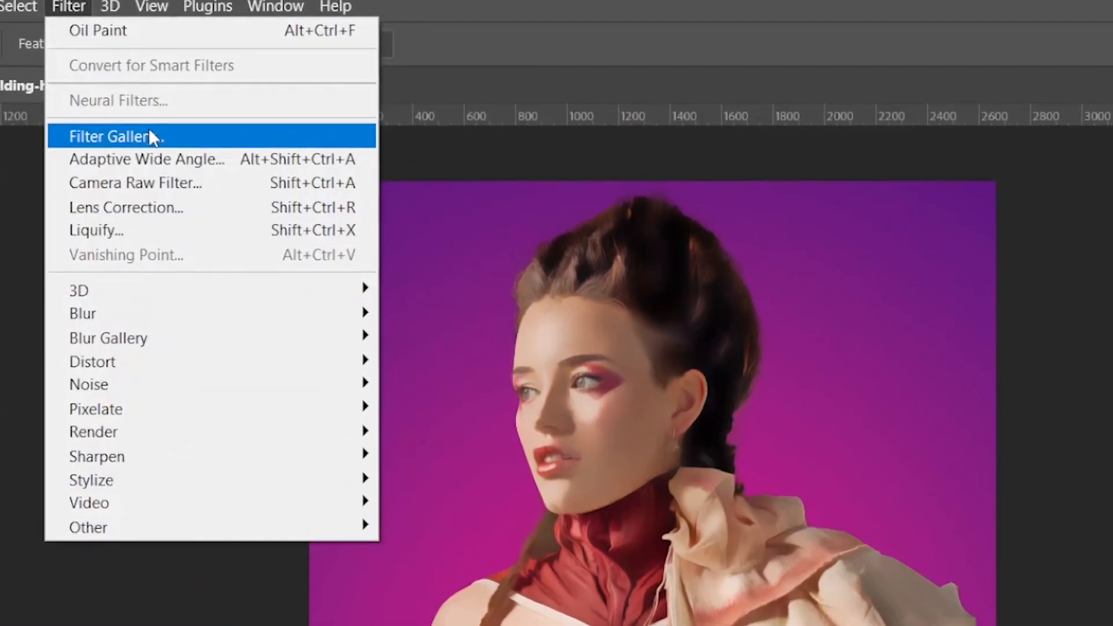
left_click(151, 135)
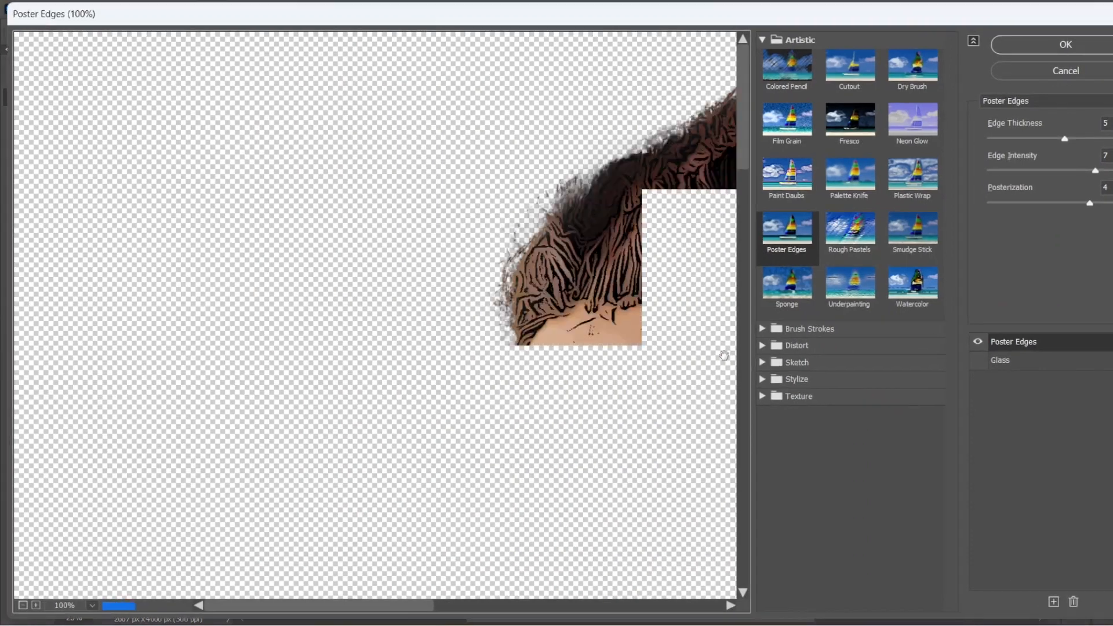
left_click_drag(671, 360, 325, 183)
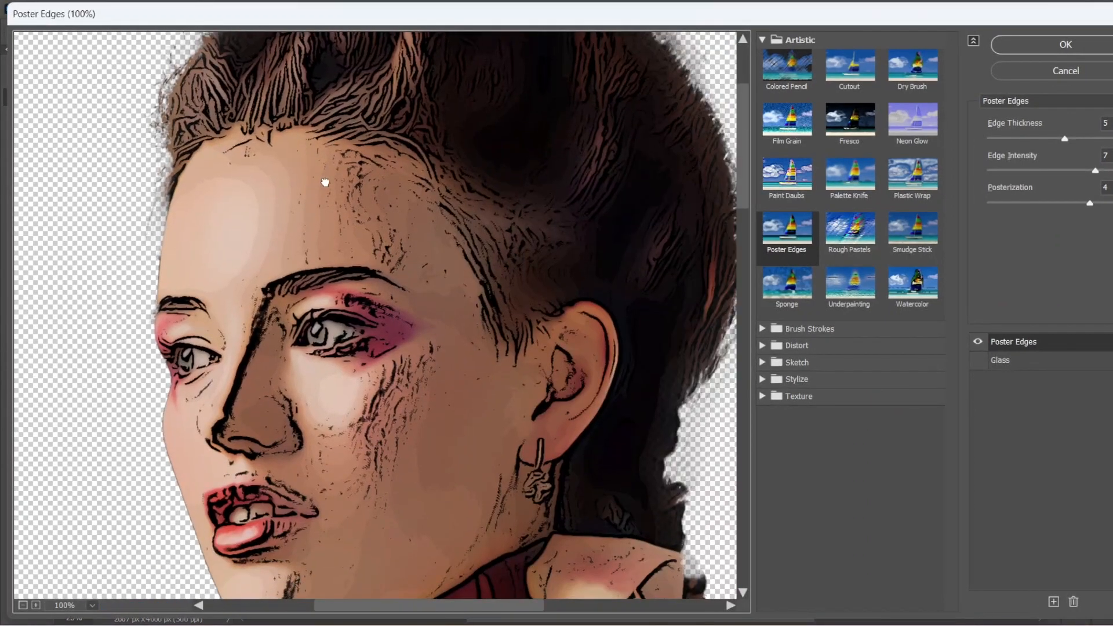
key("ctrl+minus")
key("ctrl+minus")
key("ctrl+minus")
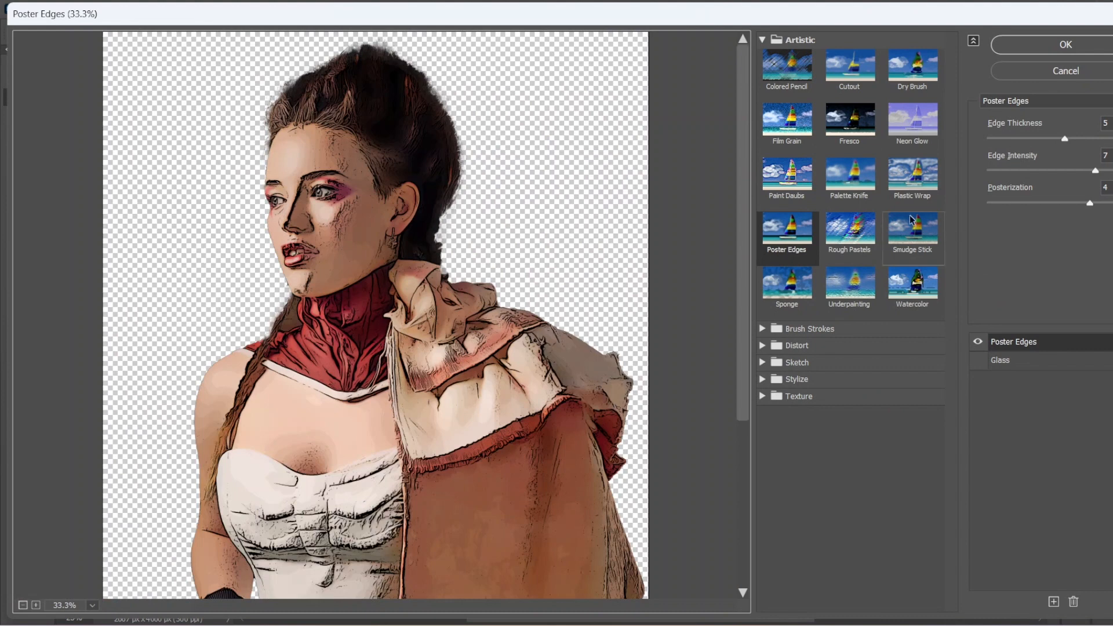
left_click_drag(1017, 142, 1004, 144)
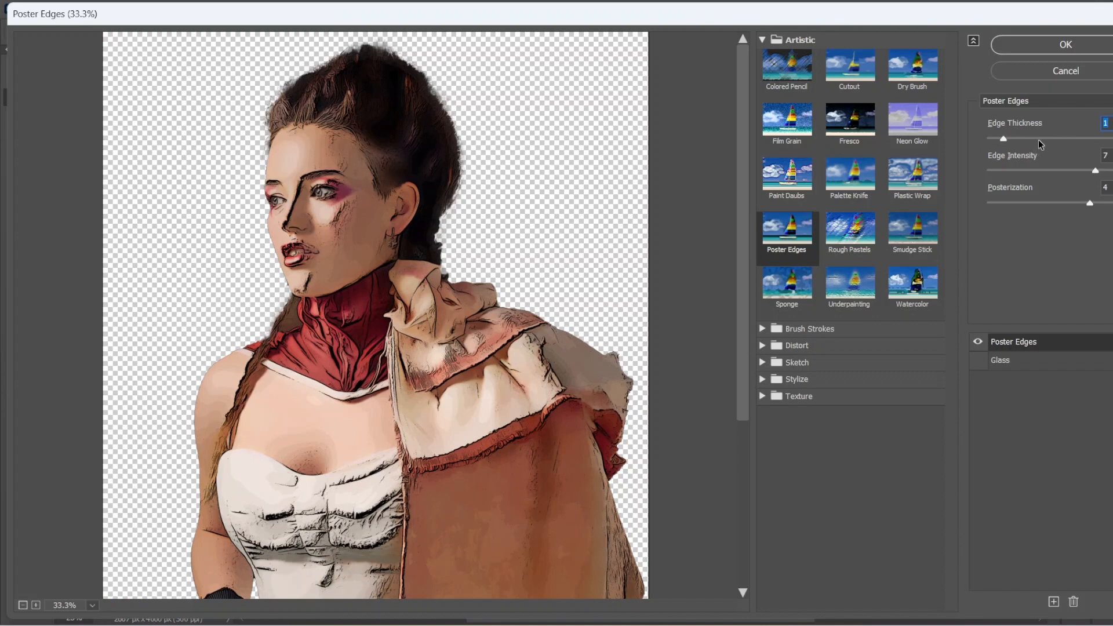
left_click_drag(1007, 140, 1060, 143)
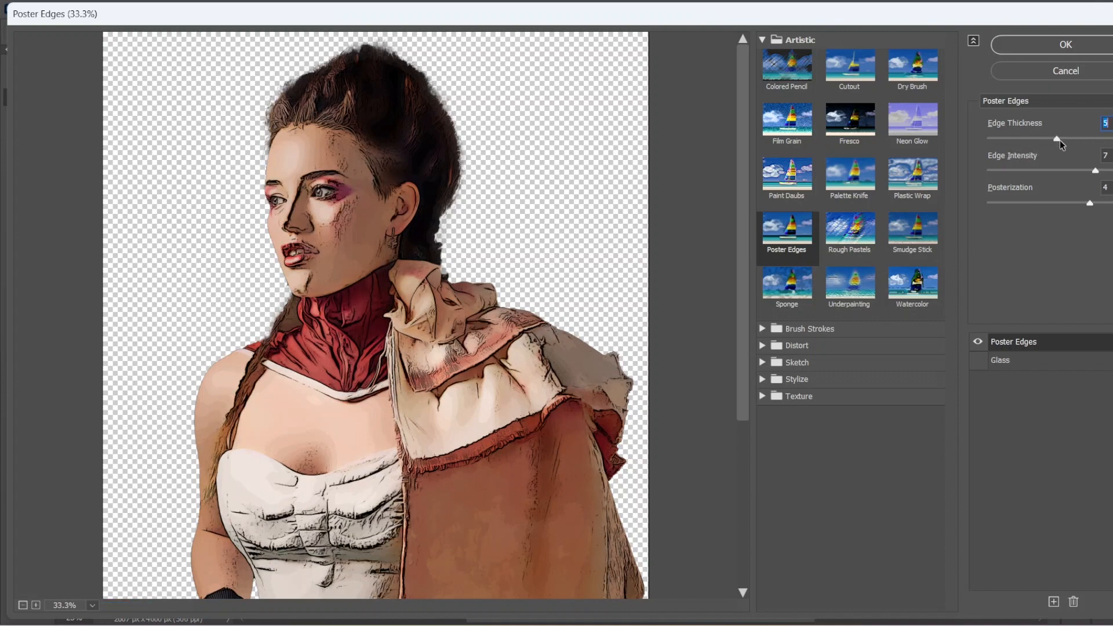
left_click(1025, 138)
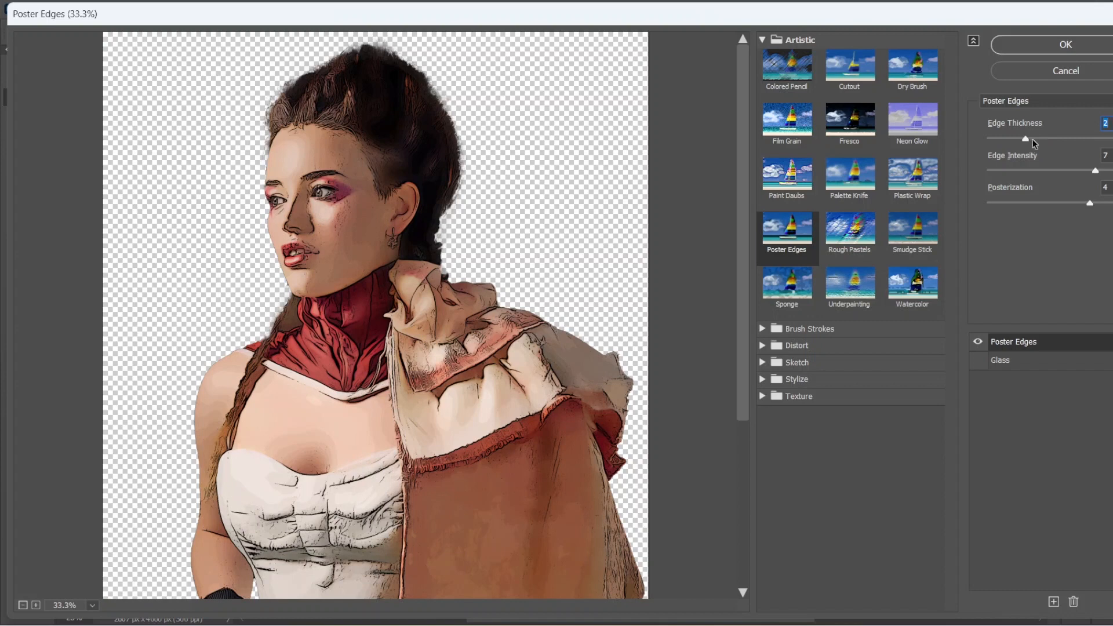
- Set the Poster Edges edge intensity to 1 and posterization to 4, and apply the effect
left_click_drag(1095, 170, 999, 173)
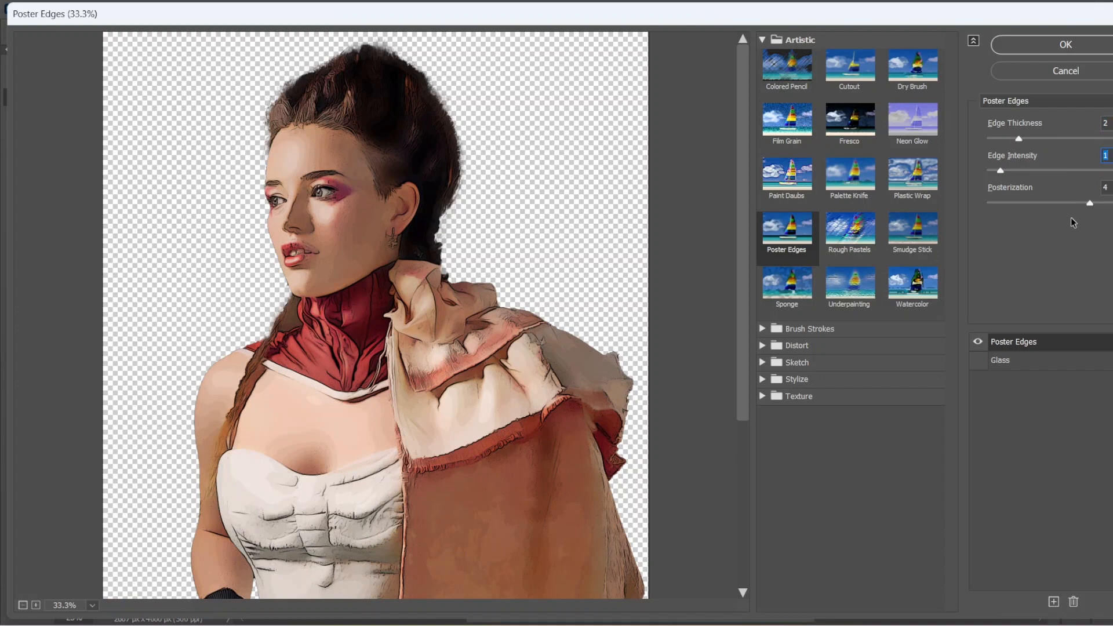
left_click_drag(1046, 204, 995, 206)
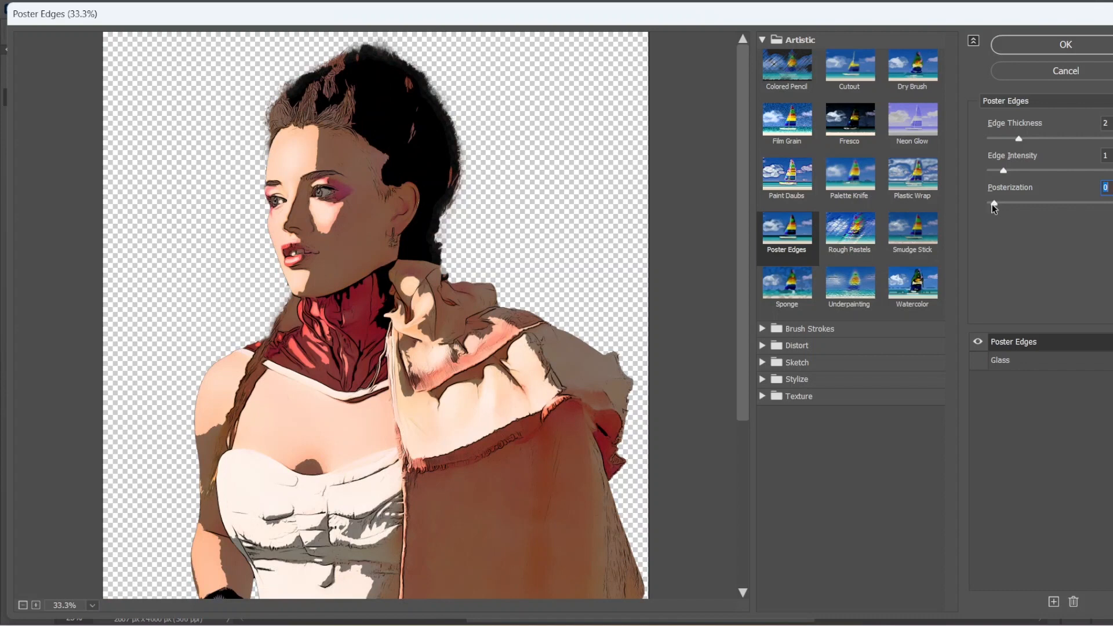
left_click_drag(998, 205, 1004, 204)
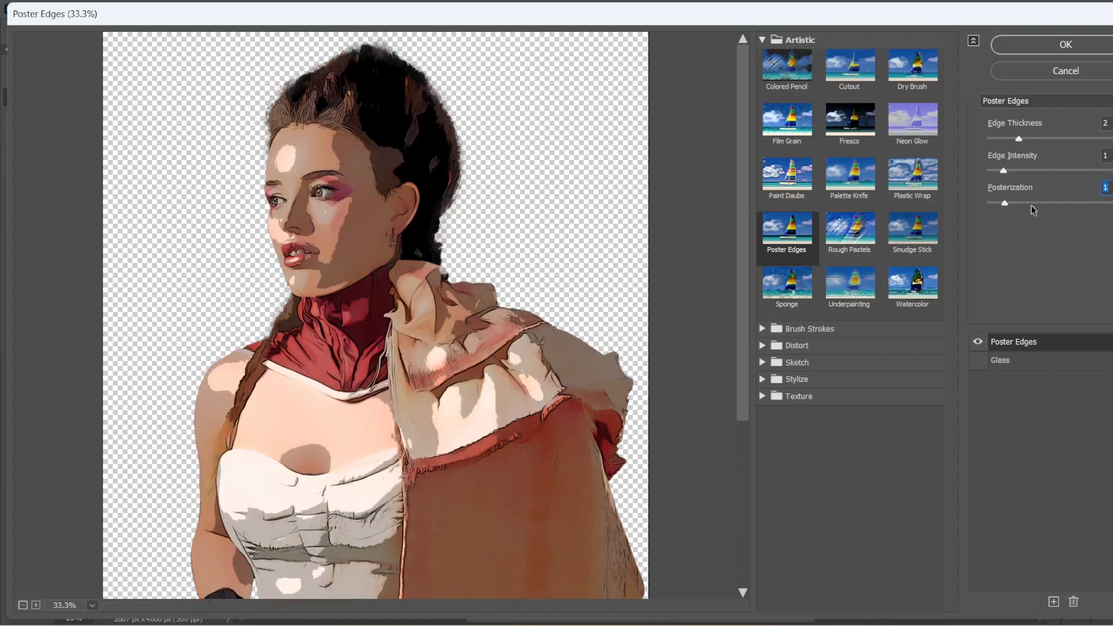
left_click(1099, 203)
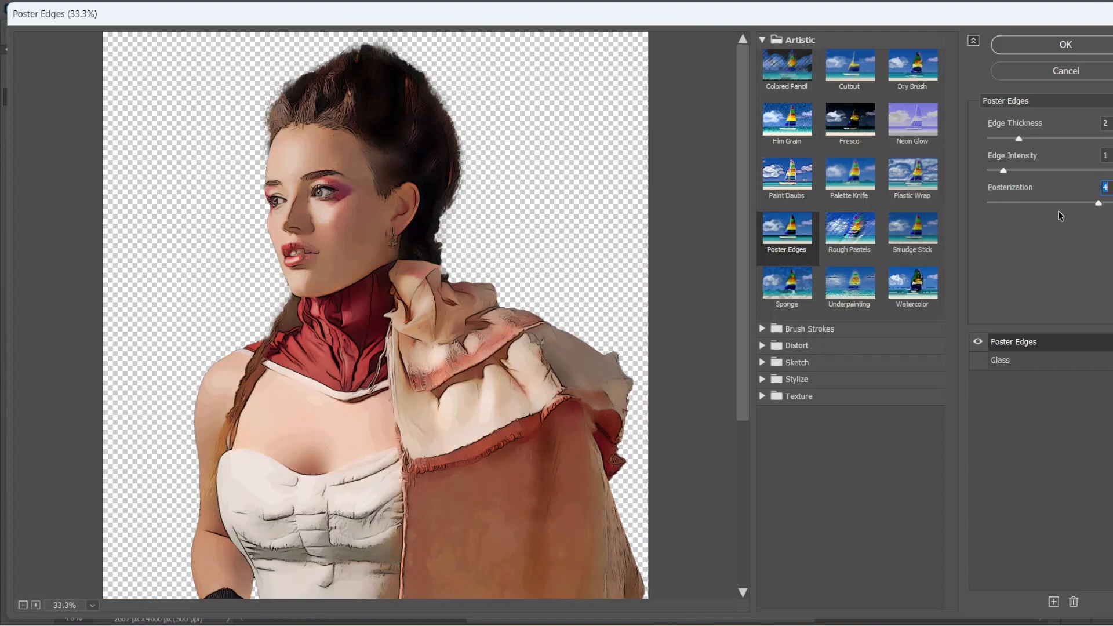
left_click(1065, 51)
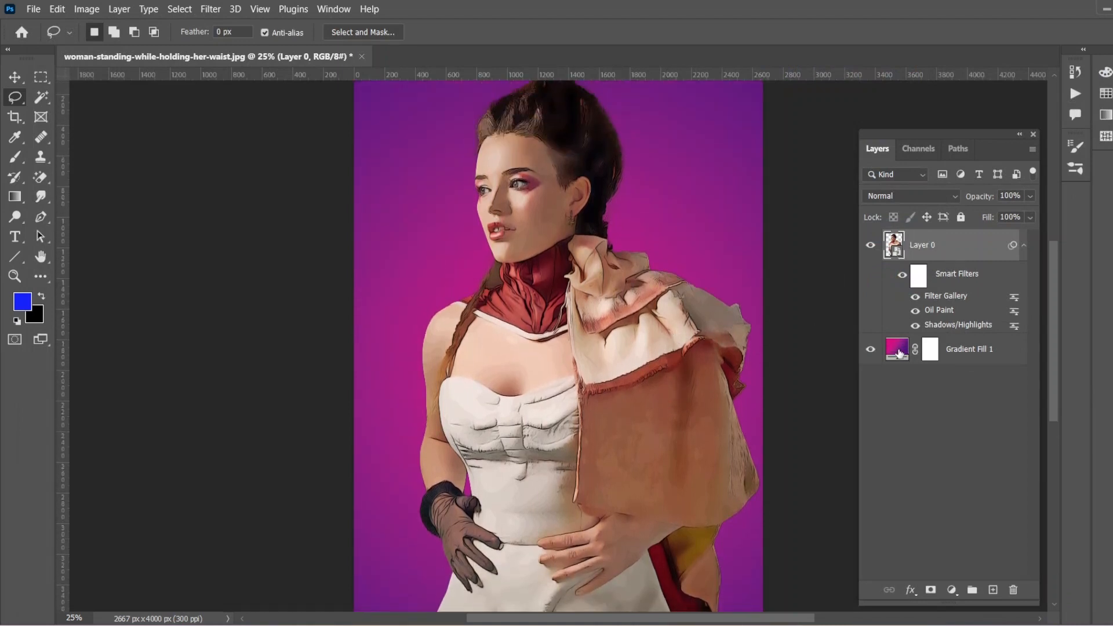
- Convert Layer 0 and Gradient Fill 1 together into one smart object and duplicate it
left_click(897, 355, "shift")
right_click(1002, 351)
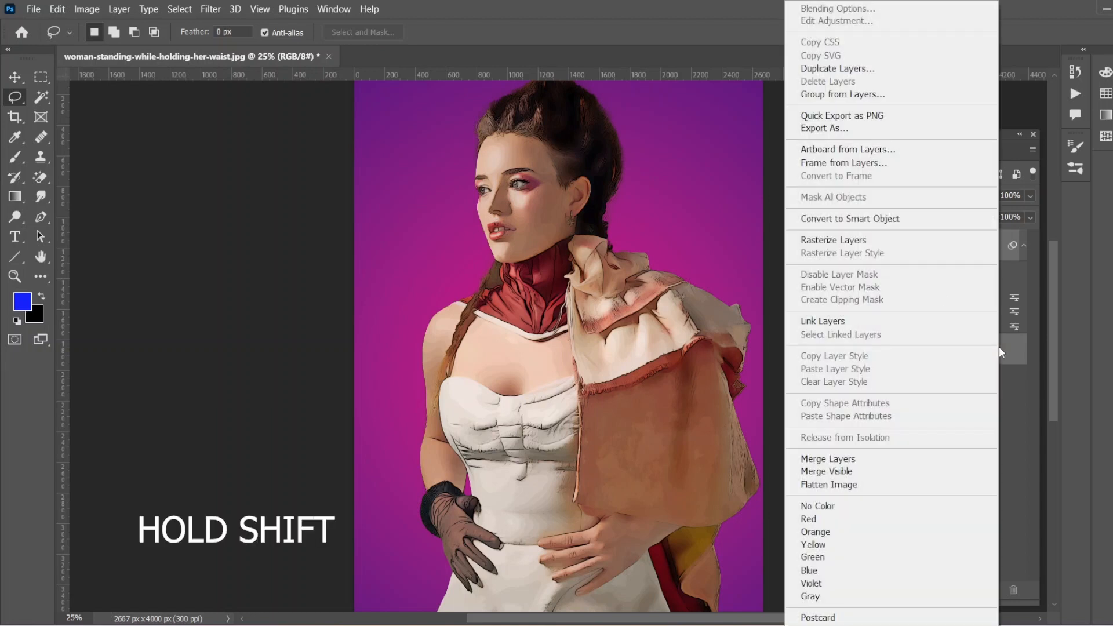
left_click(882, 219)
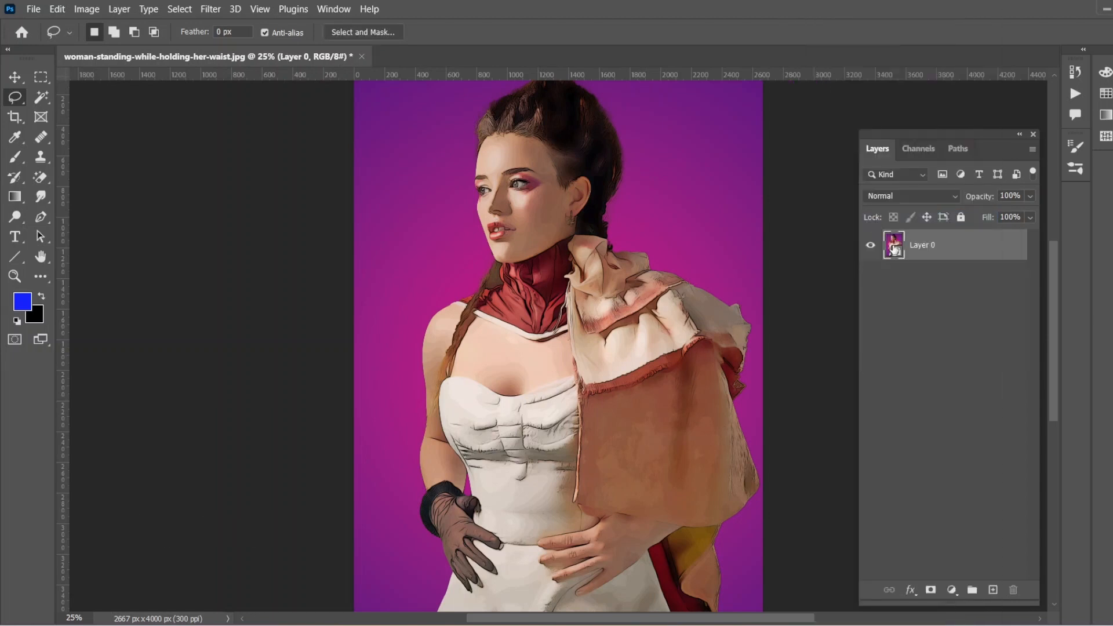
key("ctrl+j")
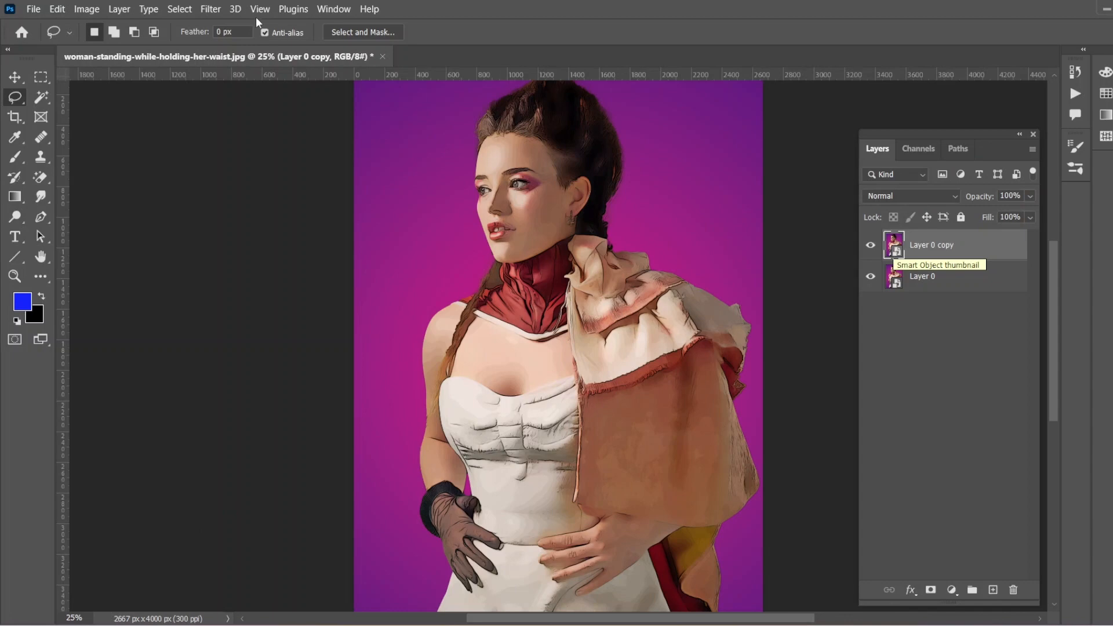
- Apply a Color Halftone with a 16-pixel maximum radius to Layer 0 copy and set the layer's blend mode to Soft Light
left_click(211, 10)
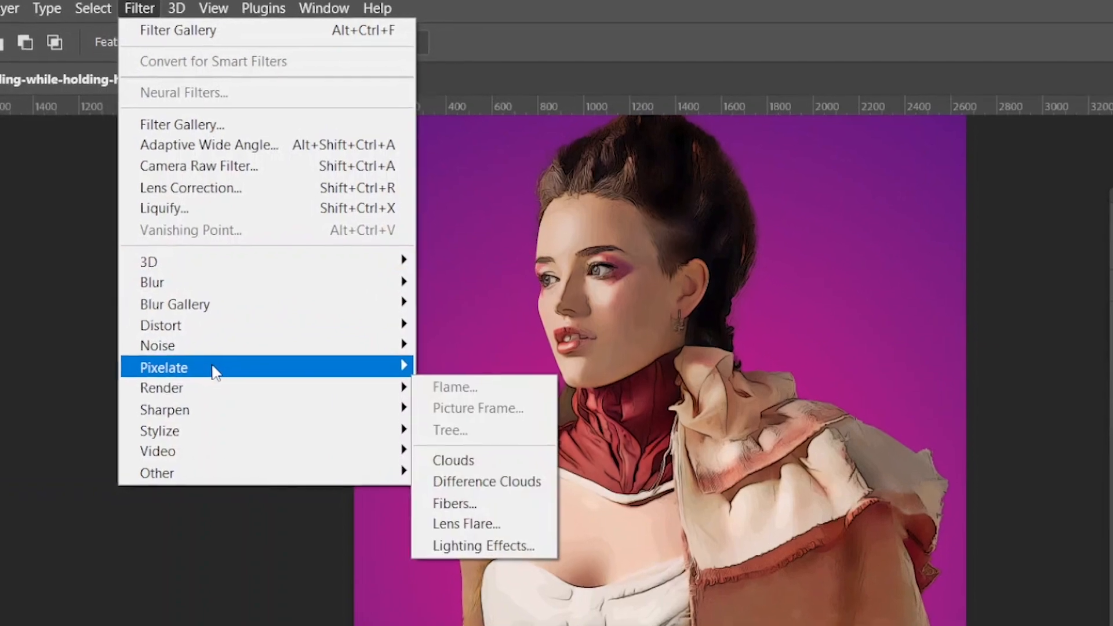
mouse_move(217, 317)
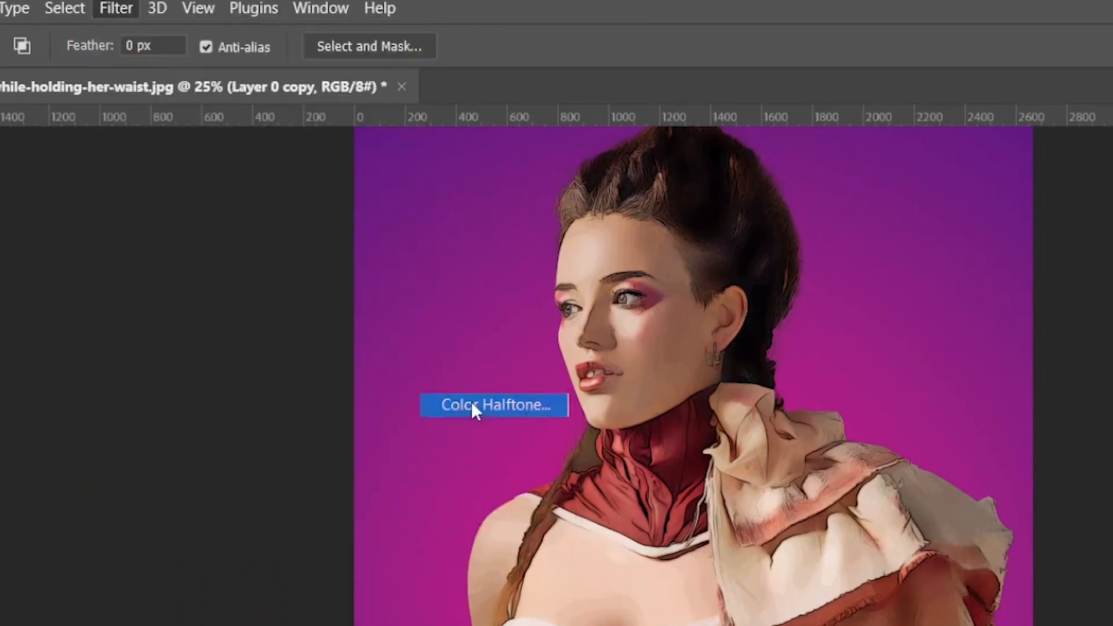
left_click(472, 406)
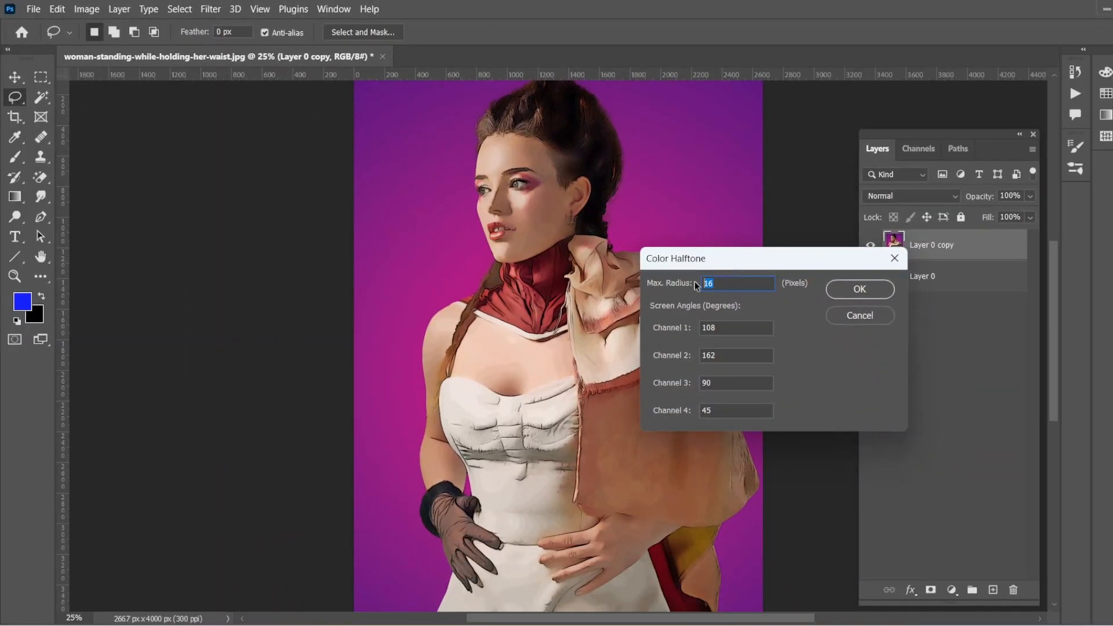
left_click(861, 289)
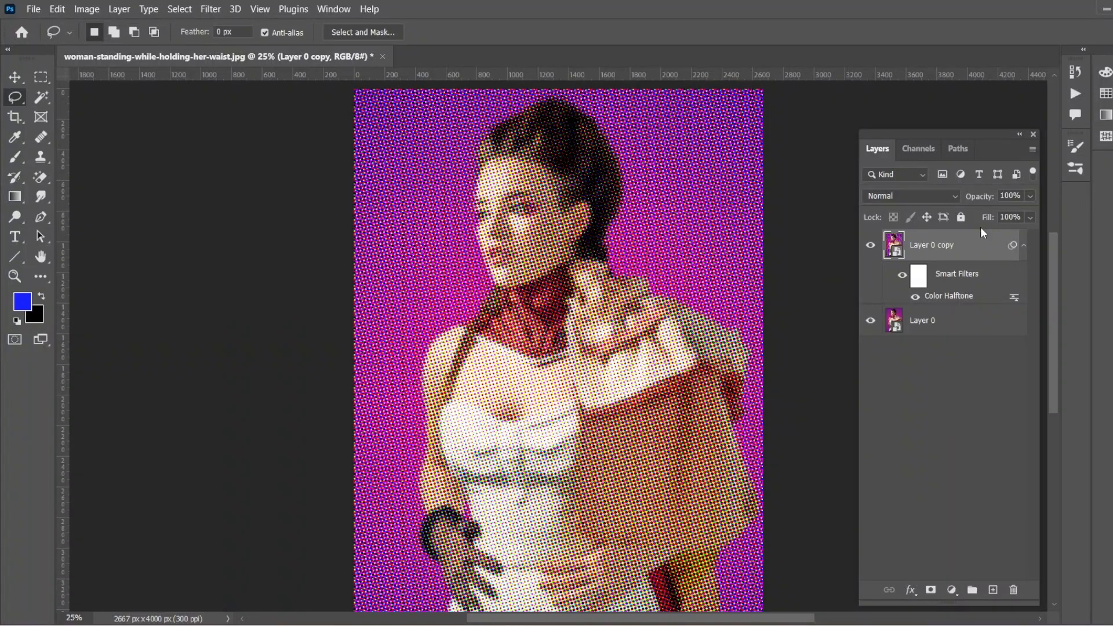
left_click(958, 198)
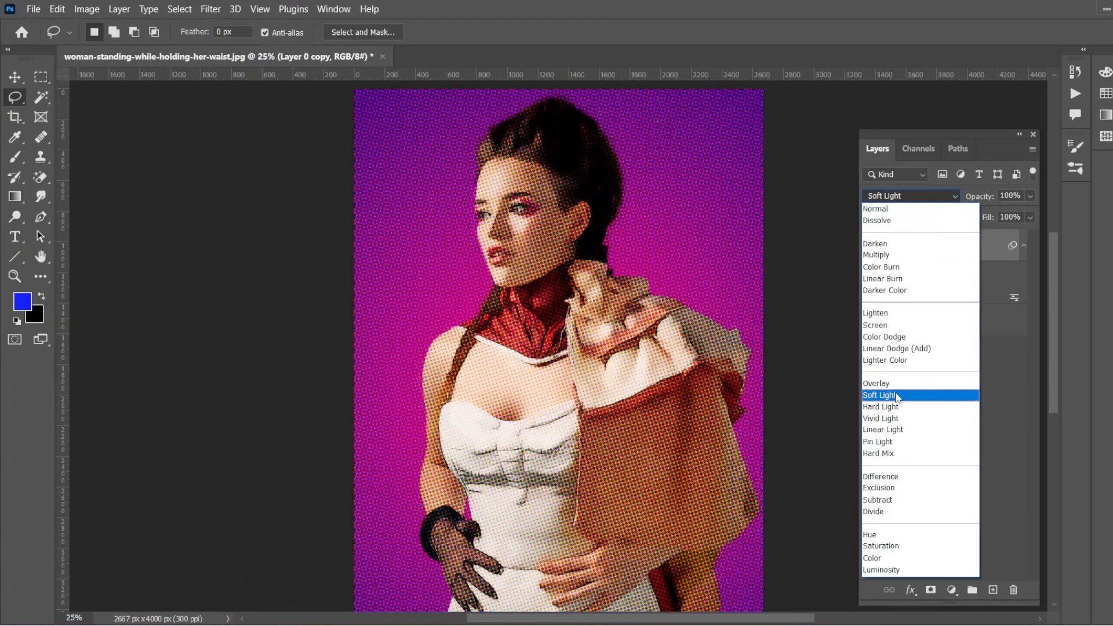
left_click(897, 396)
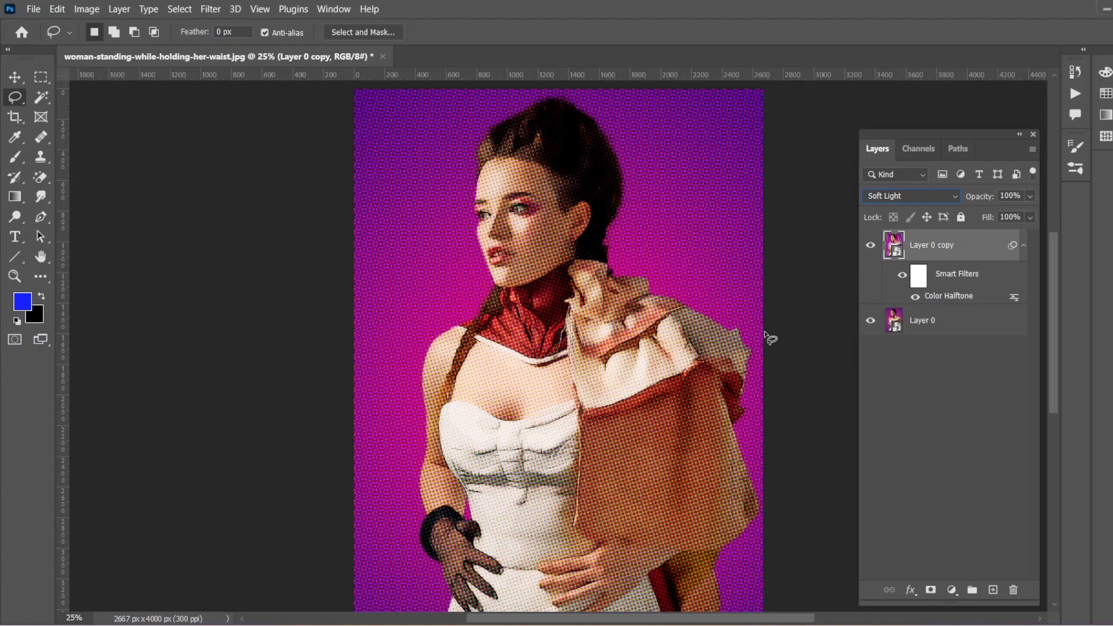
- Examine the halftone dot pattern across the portrait from head to hem, including a closer look at 33.3%
key("v")
scroll(701, 321, "down", 5)
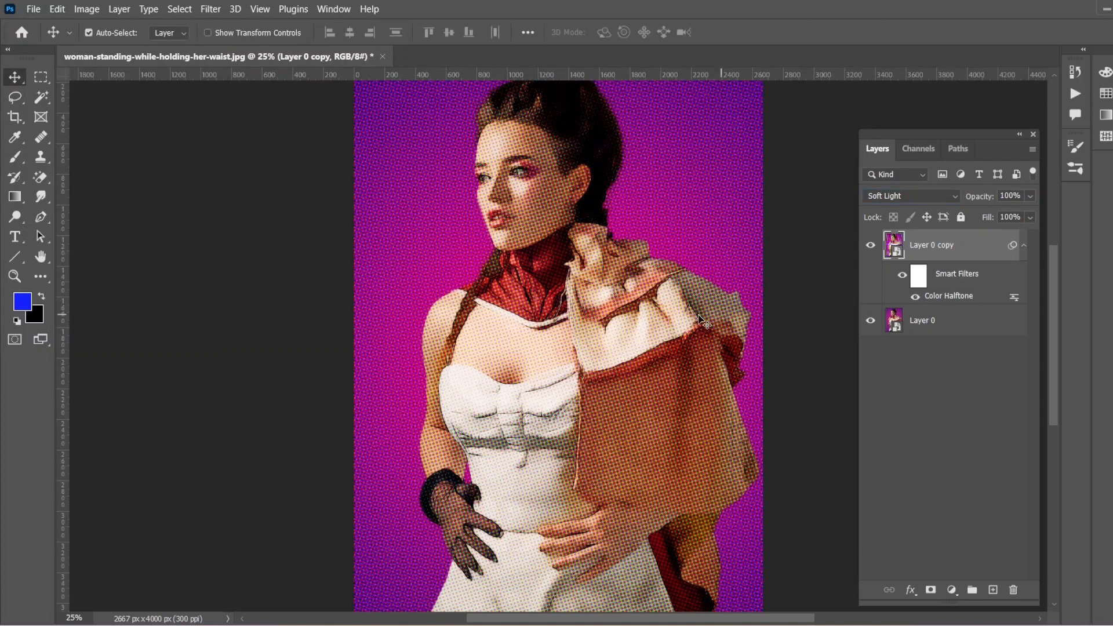
scroll(703, 321, "down", 3)
scroll(699, 319, "up", 10)
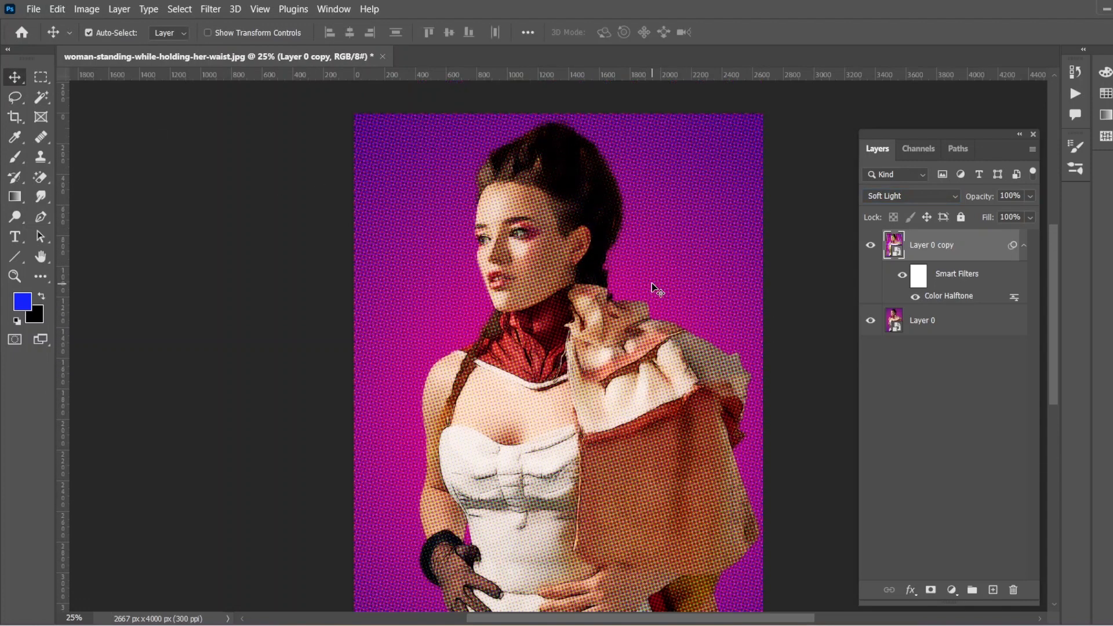
key("ctrl+plus")
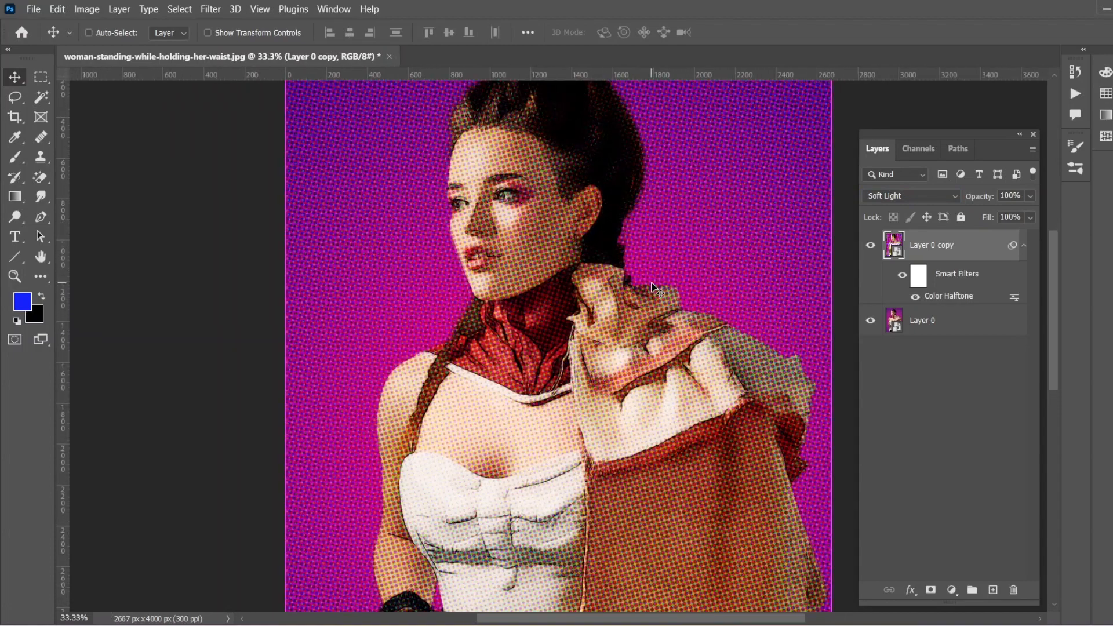
scroll(655, 288, "up", 3)
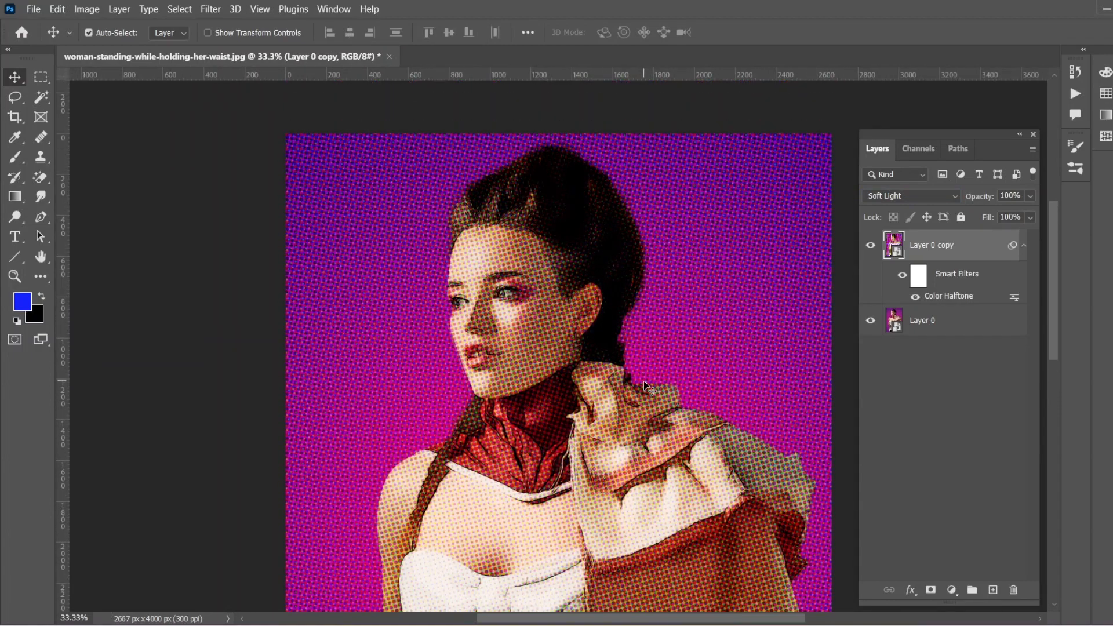
scroll(648, 387, "down", 6)
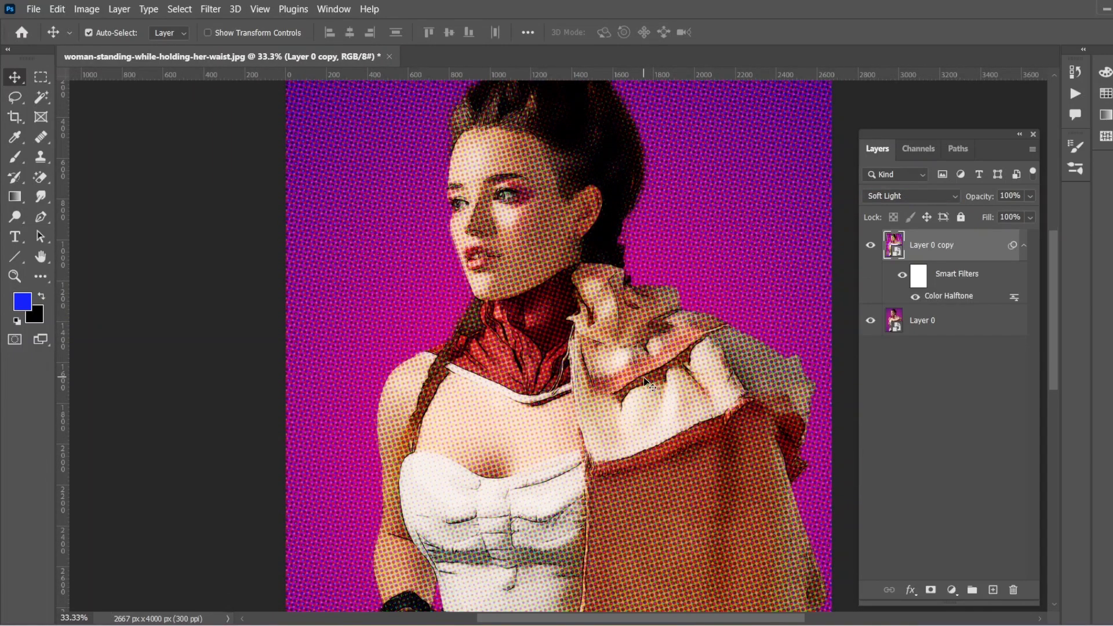
scroll(647, 380, "down", 15)
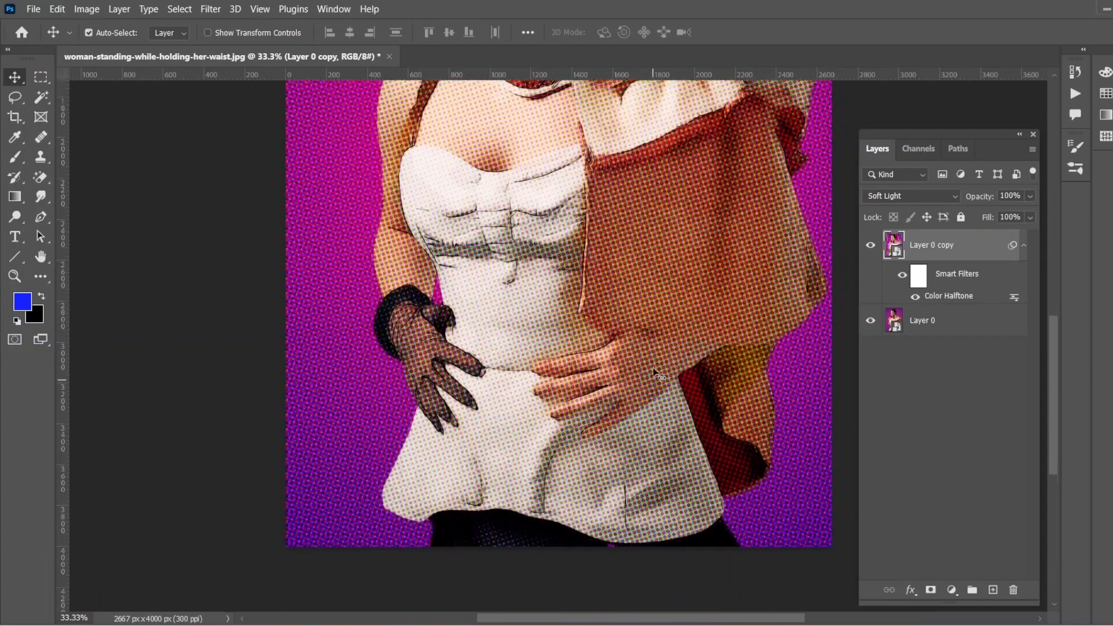
scroll(655, 374, "up", 20)
scroll(656, 355, "up", 2)
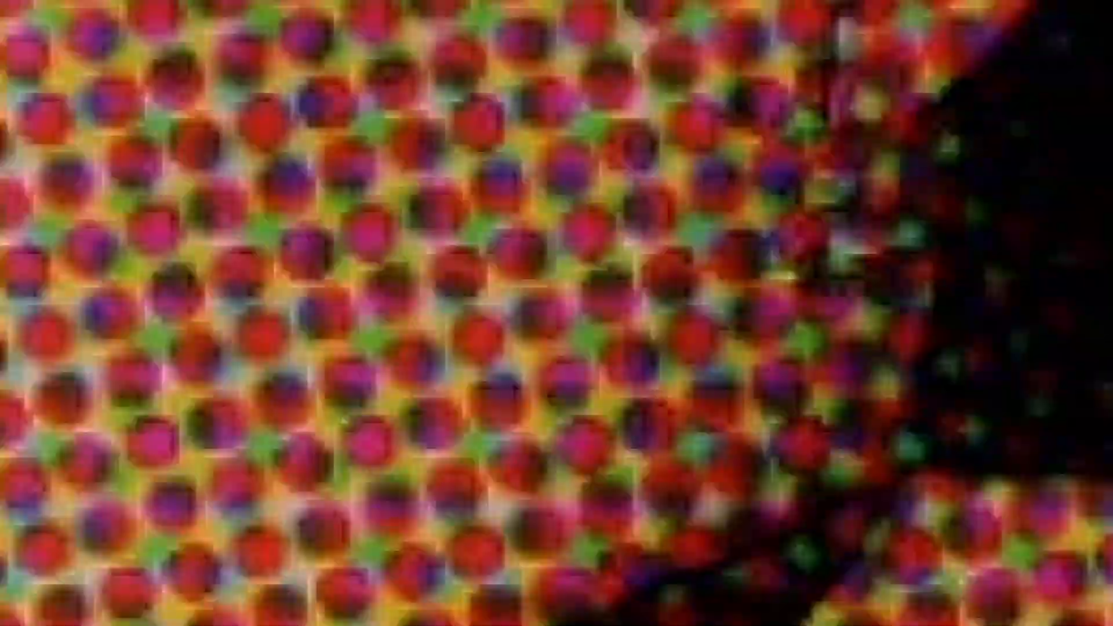